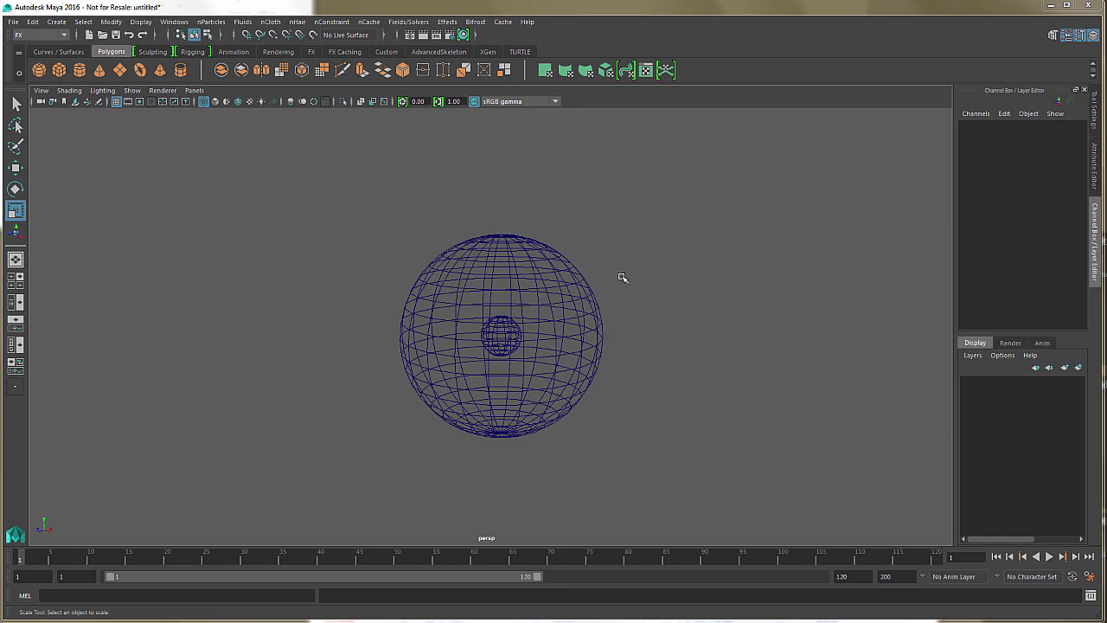
Select the large outer sphere and look over it and the small sphere nested inside it from several angles
left_click_drag(622, 294, 603, 358)
right_click_drag(603, 358, 672, 392, "alt")
left_click_drag(672, 392, 650, 358, "alt")
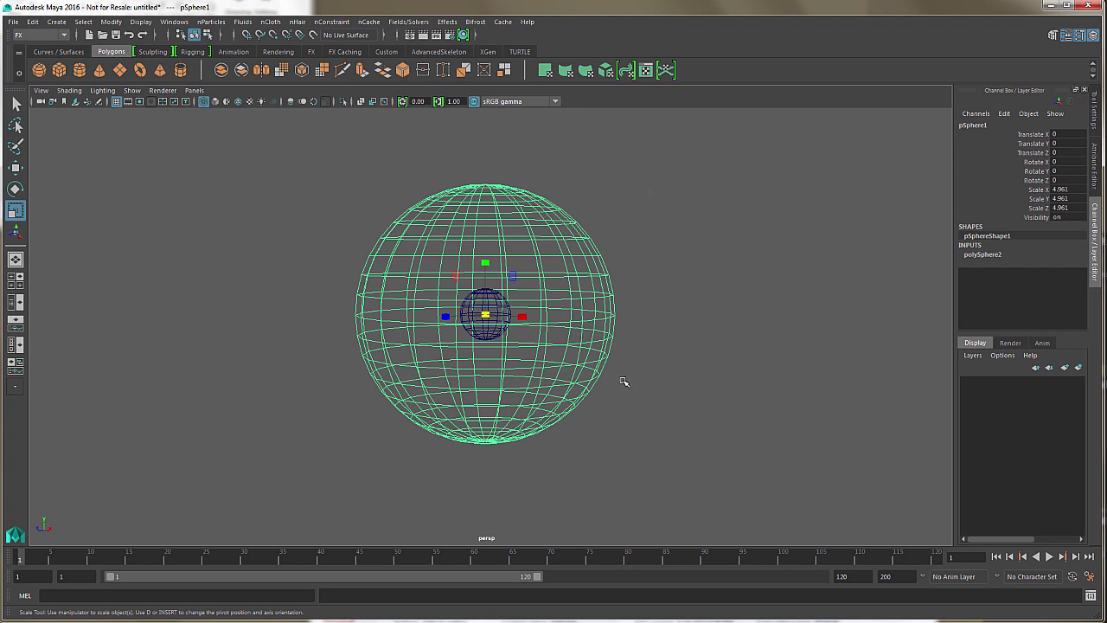
left_click_drag(610, 389, 608, 376, "alt")
middle_click_drag(608, 376, 627, 343, "alt")
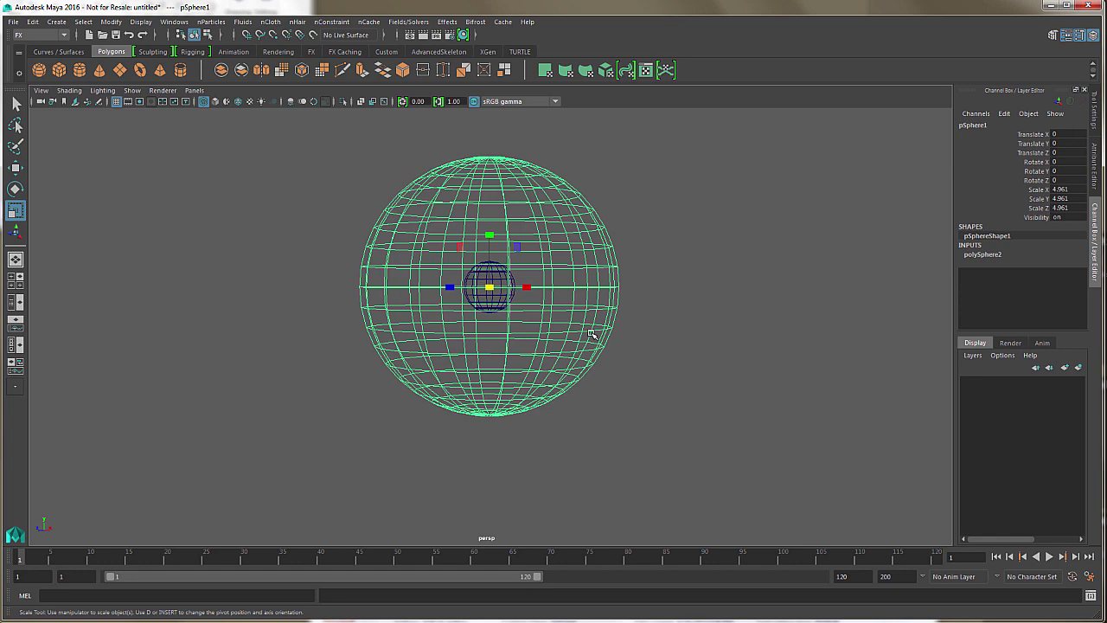
middle_click_drag(639, 358, 640, 355, "alt")
left_click_drag(638, 355, 641, 349, "alt")
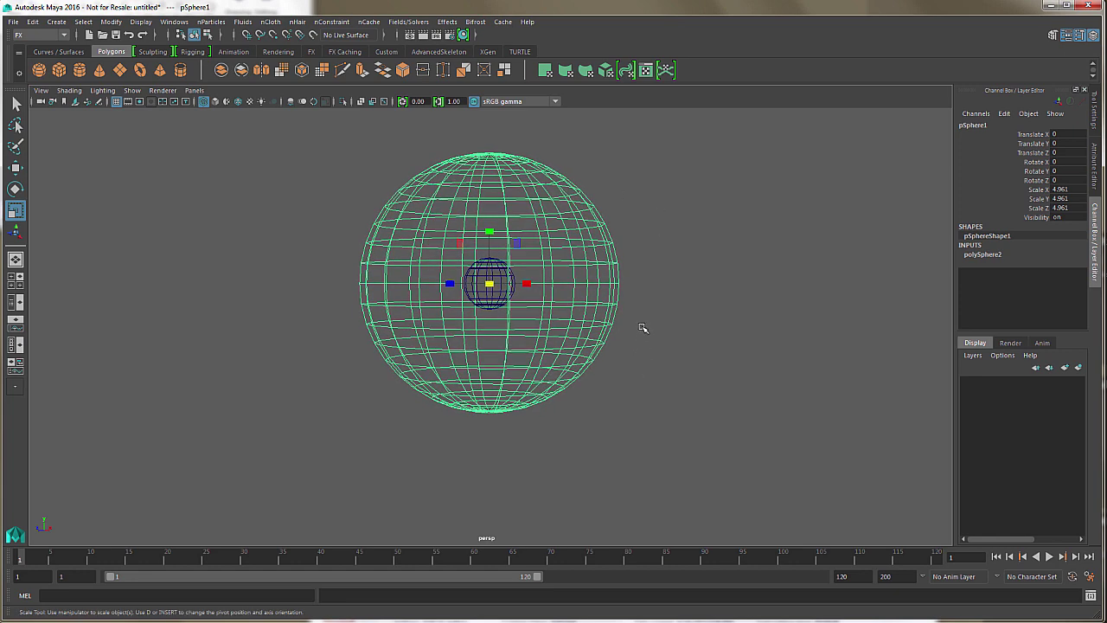
middle_click_drag(642, 326, 645, 383, "alt")
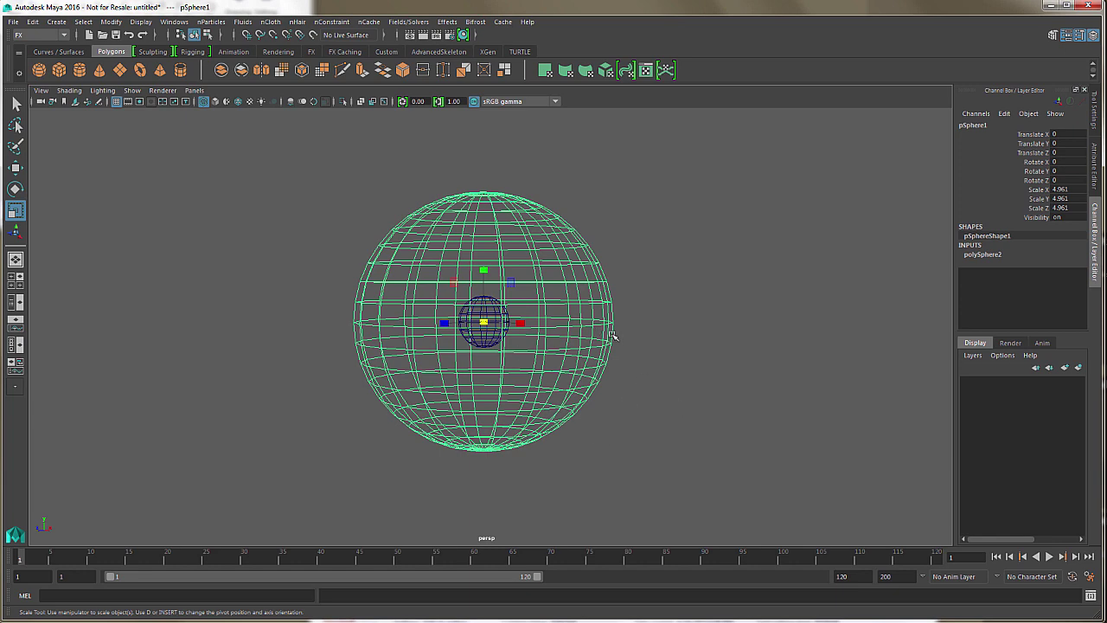
right_click_drag(661, 363, 628, 349, "alt")
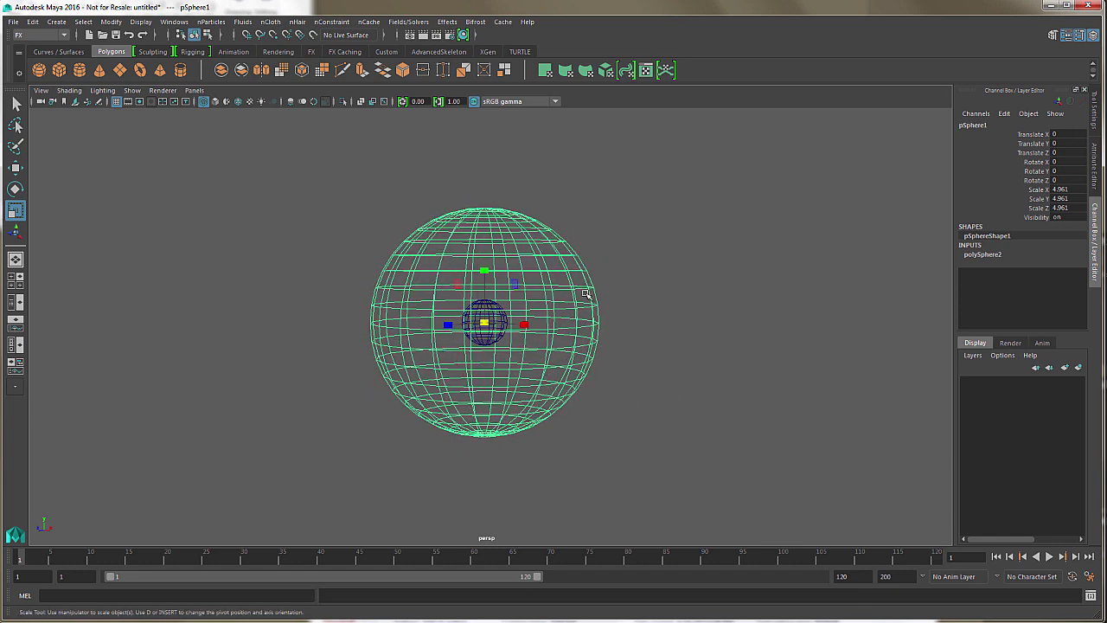
left_click_drag(567, 369, 573, 340, "alt")
middle_click_drag(573, 340, 574, 317, "alt")
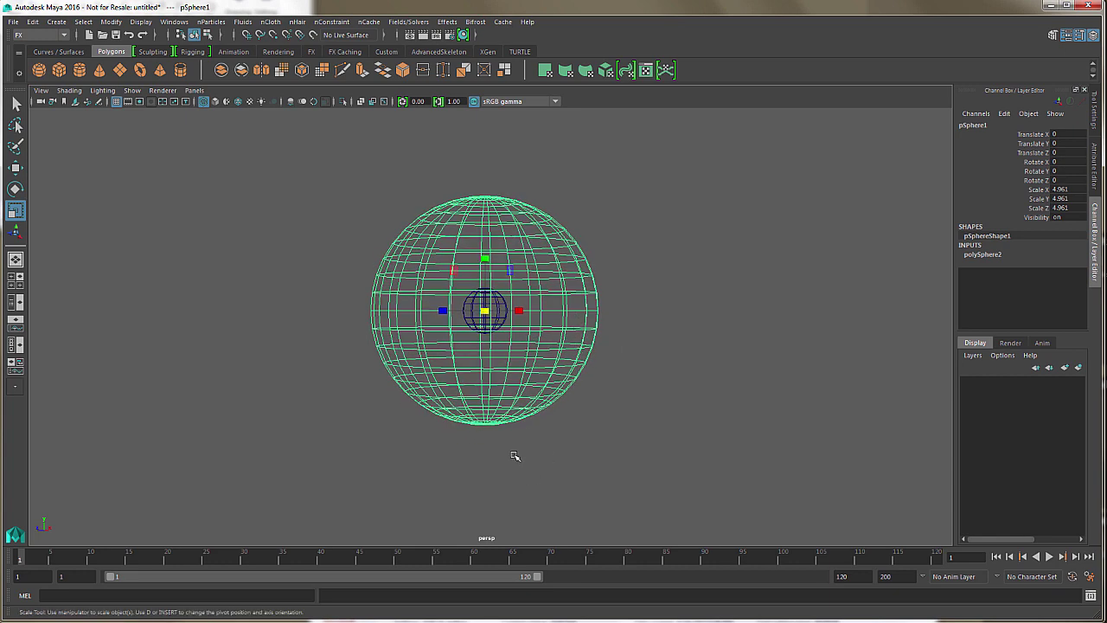
Select every face of the large outer sphere
left_click_drag(508, 389, 394, 403)
left_click_drag(465, 444, 502, 430, "alt")
right_click_drag(516, 409, 573, 331)
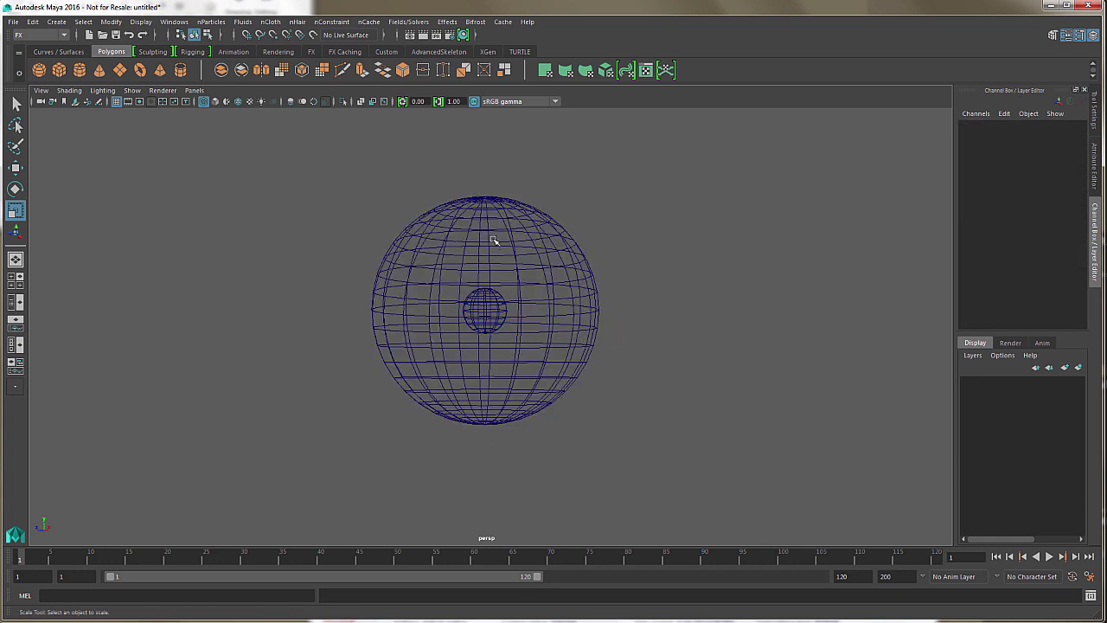
left_click(564, 264)
middle_click_drag(611, 271, 612, 282, "alt")
right_click_drag(579, 306, 559, 380)
left_click_drag(310, 197, 665, 495)
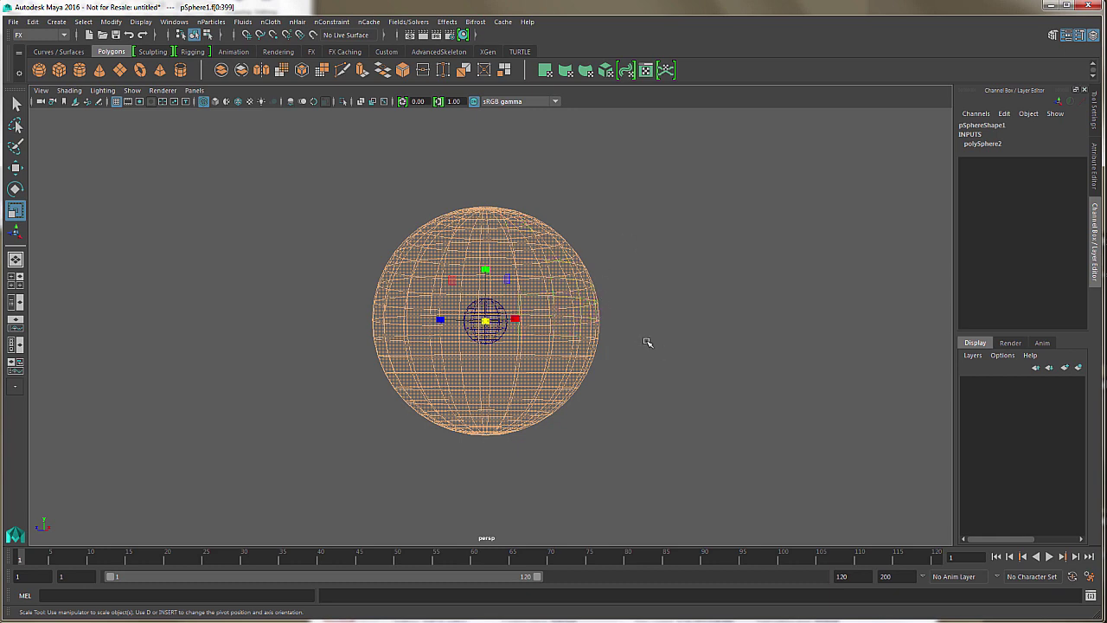
scroll(649, 343, "down", 3)
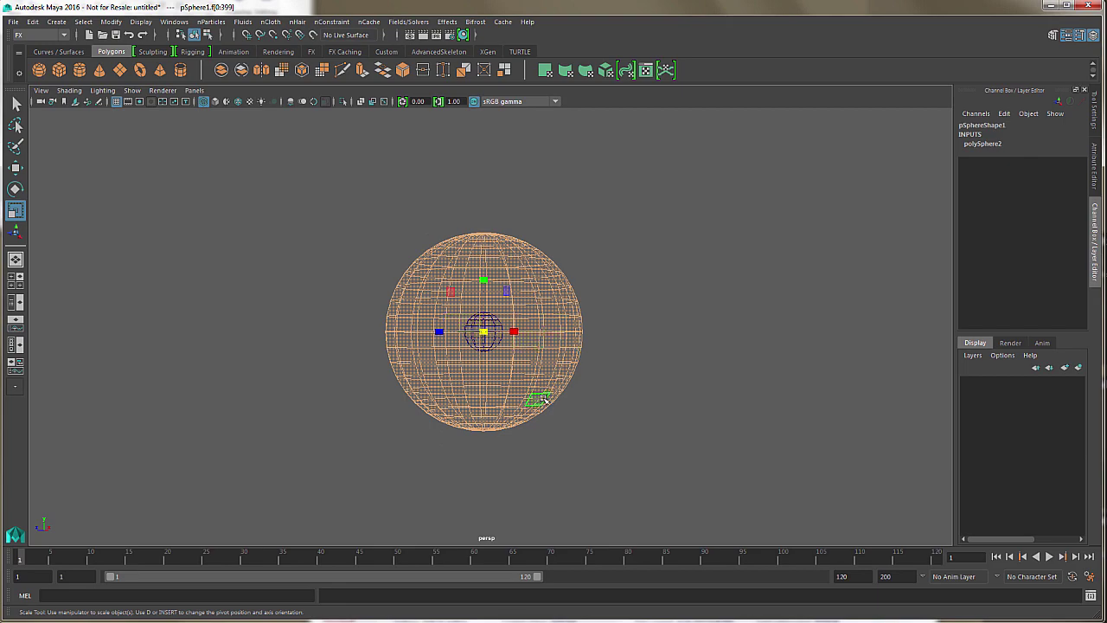
left_click_drag(528, 391, 614, 418, "alt")
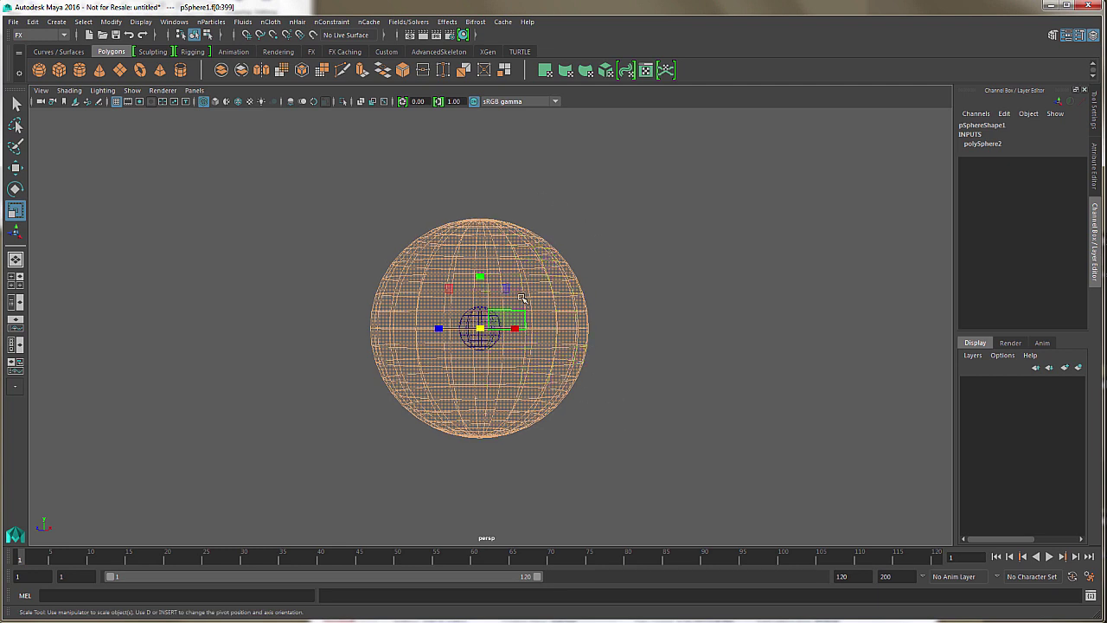
Clear the selection, reselect all faces of the large sphere and show its attributes in place of the channel values
left_click(609, 386)
key("F8")
right_click_drag(556, 315, 538, 346)
left_click_drag(338, 172, 621, 485)
mouse_move(619, 338)
middle_mouse_down("alt")
mouse_move(617, 317)
mouse_move(618, 345)
middle_mouse_up("alt")
key("ctrl+a")
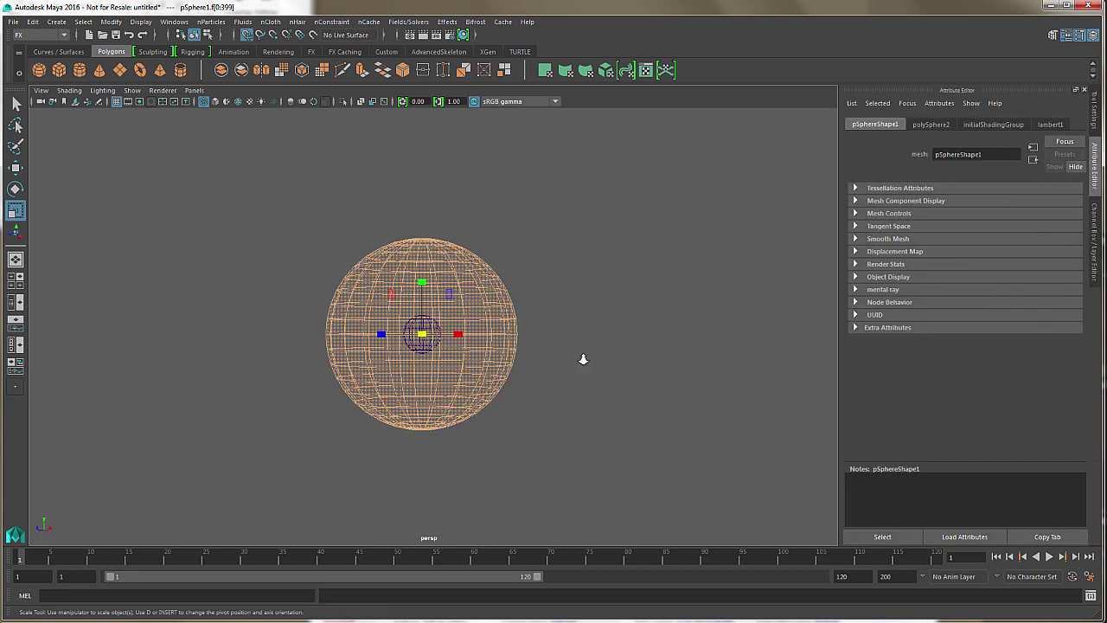
Transform all faces of the large sphere with a local Z translation of about 1.239 and Random set to 1
right_click_drag(519, 291, 544, 464, "shift")
mouse_move(492, 475)
left_mouse_down()
mouse_move(497, 487)
mouse_move(494, 463)
mouse_move(496, 493)
left_mouse_up()
middle_click_drag(695, 406, 691, 386, "alt")
right_click_drag(691, 386, 654, 433, "alt")
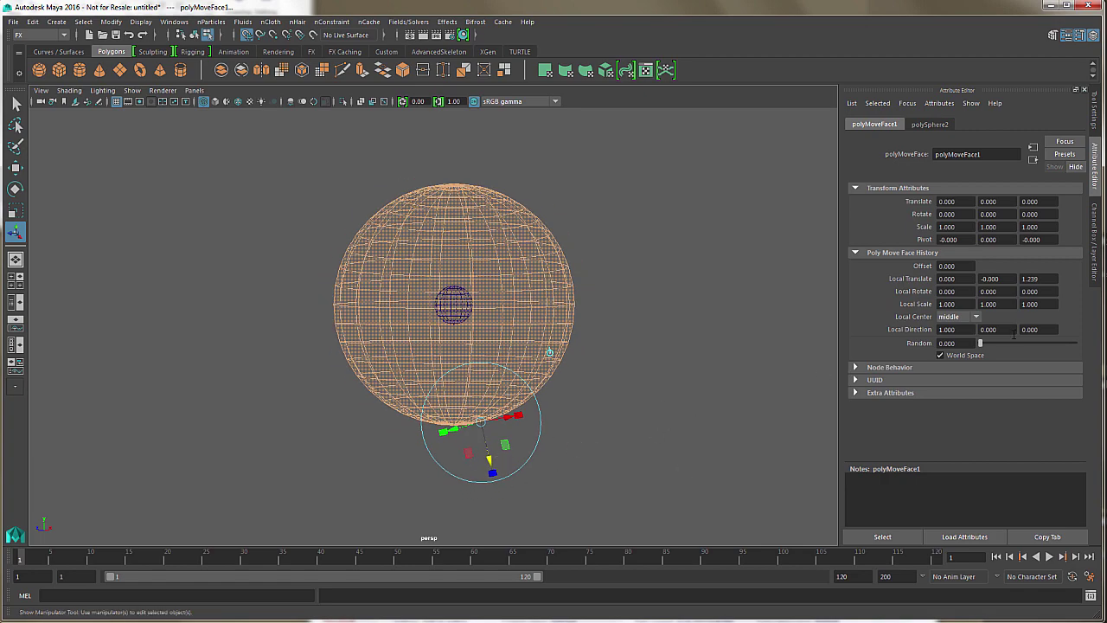
left_click_drag(982, 344, 1077, 344)
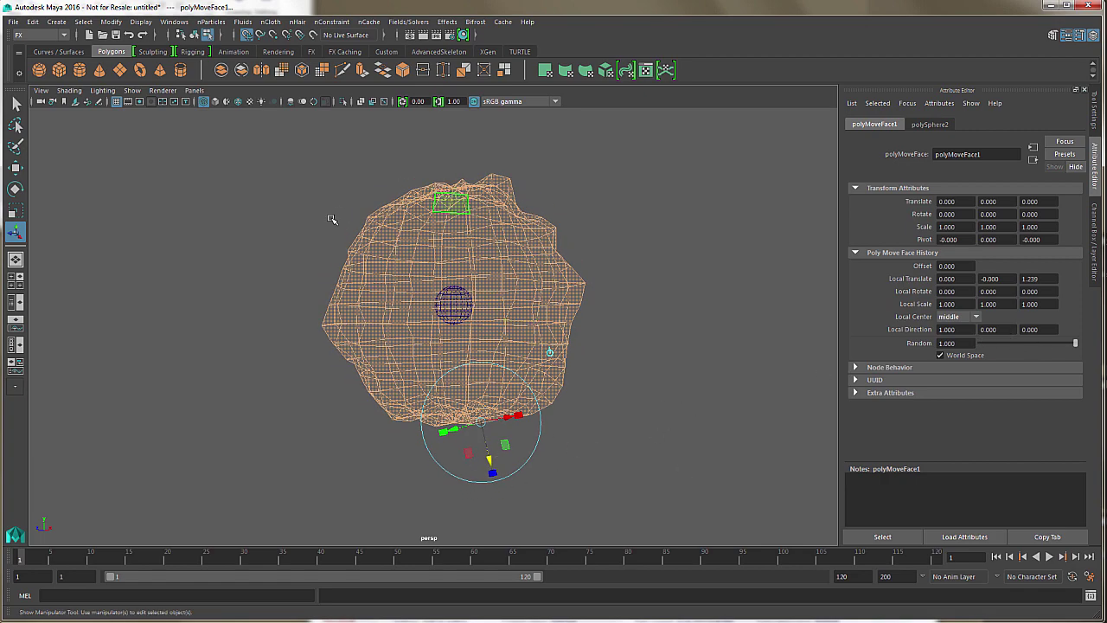
left_click_drag(596, 343, 590, 383, "alt")
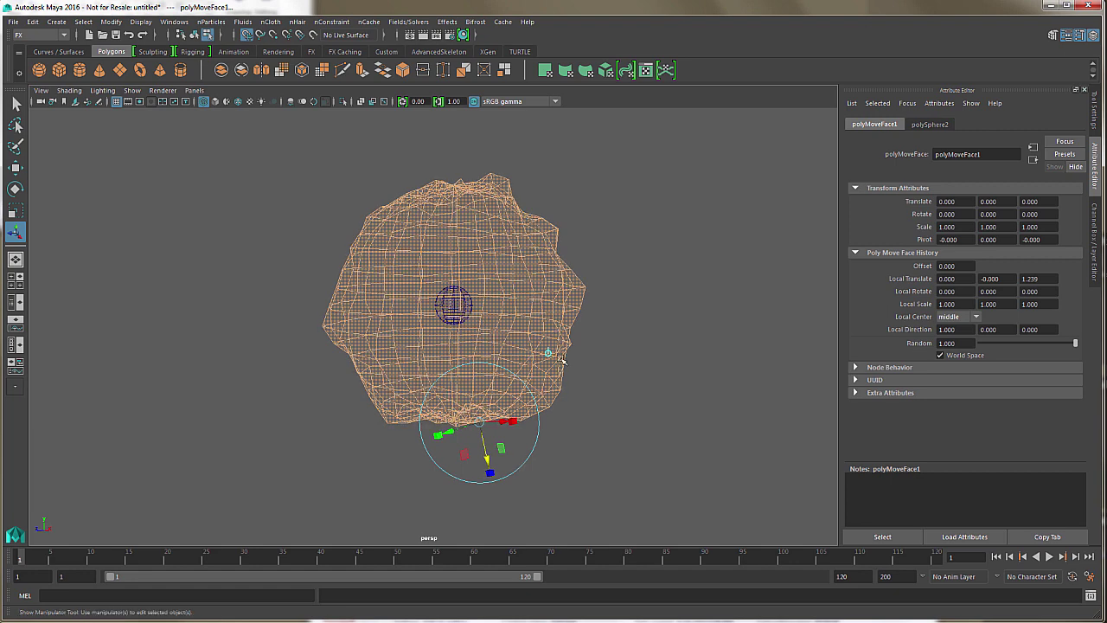
Transform all vertices of the bumpy sphere outward along their local Z axis and raise Random to its maximum
left_click_drag(240, 153, 716, 491)
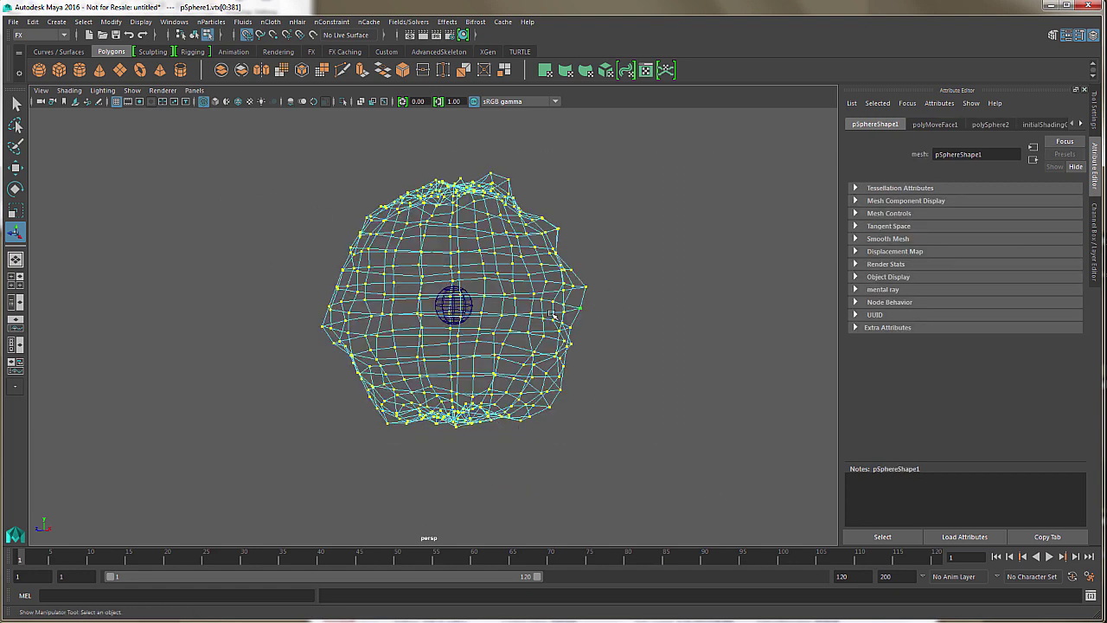
right_click_drag(558, 312, 554, 401, "shift")
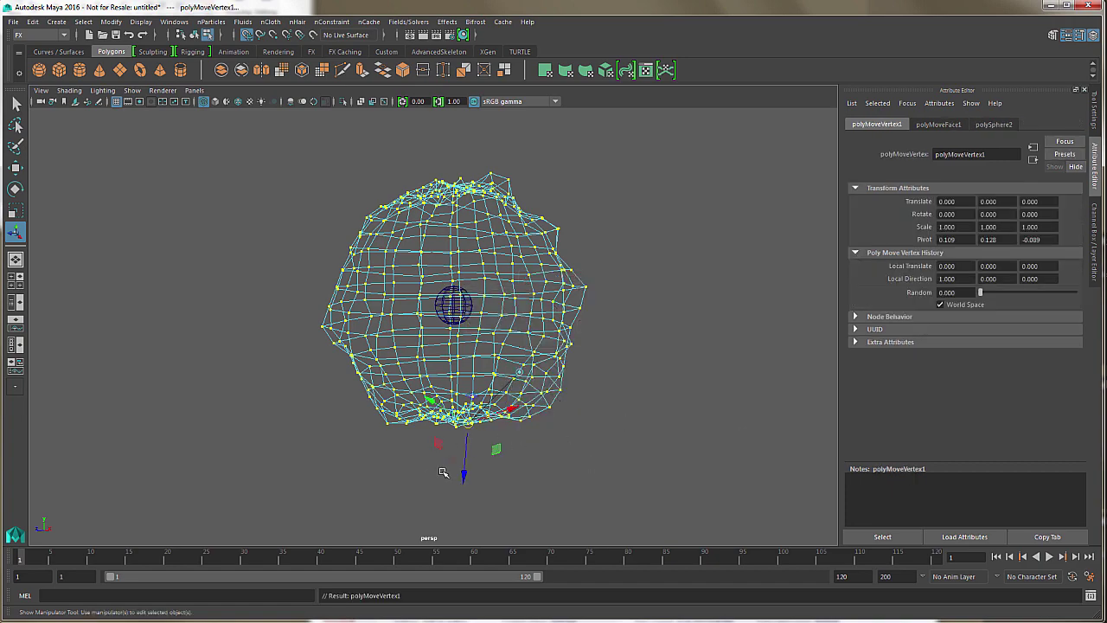
mouse_move(455, 477)
left_mouse_down("alt")
mouse_move(435, 454)
mouse_move(438, 470)
left_mouse_up("alt")
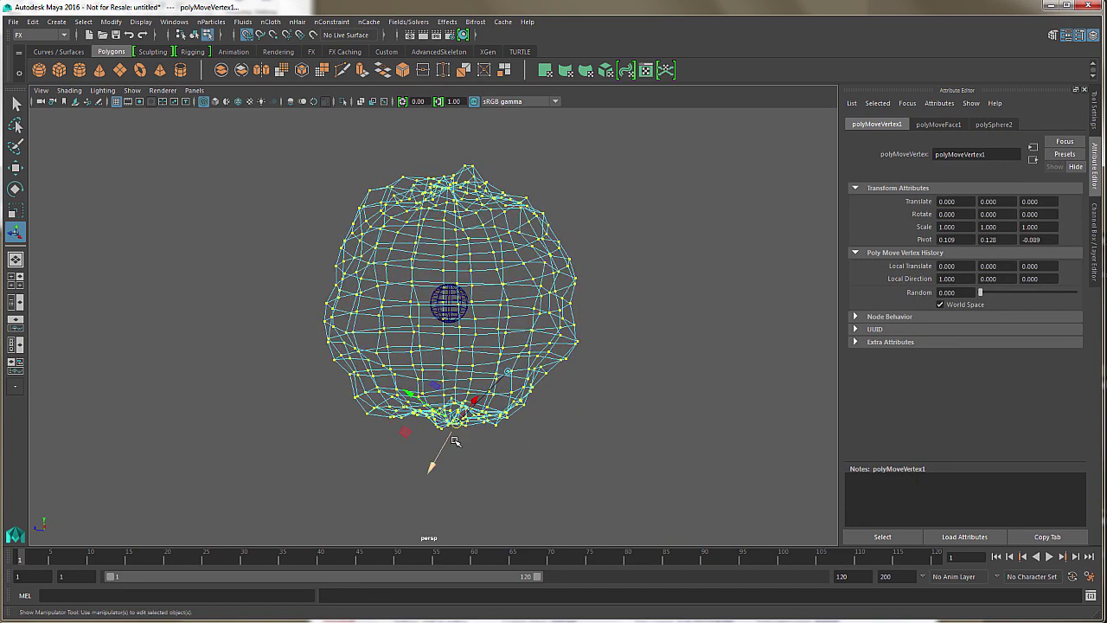
left_click_drag(456, 423, 453, 427)
left_click_drag(431, 466, 425, 478)
left_click_drag(993, 293, 1077, 292)
Scale the bumpy sphere in object mode into a flattened, elongated shape of about 4.091 in Y and 6.832 in Z
key("F8")
left_click_drag(598, 306, 545, 371, "alt")
key("r")
left_click_drag(450, 286, 451, 294)
left_click_drag(527, 403, 480, 355, "alt")
middle_click_drag(555, 422, 542, 421)
left_click_drag(543, 385, 549, 332, "alt")
middle_click_drag(549, 331, 556, 353, "shift")
Raise the bottom vertices slightly using soft selection with an enlarged falloff to flatten the underside, and return to object mode
right_click_drag(511, 417, 450, 417)
left_click_drag(373, 392, 537, 467)
key("b")
left_click_drag(462, 417, 563, 422)
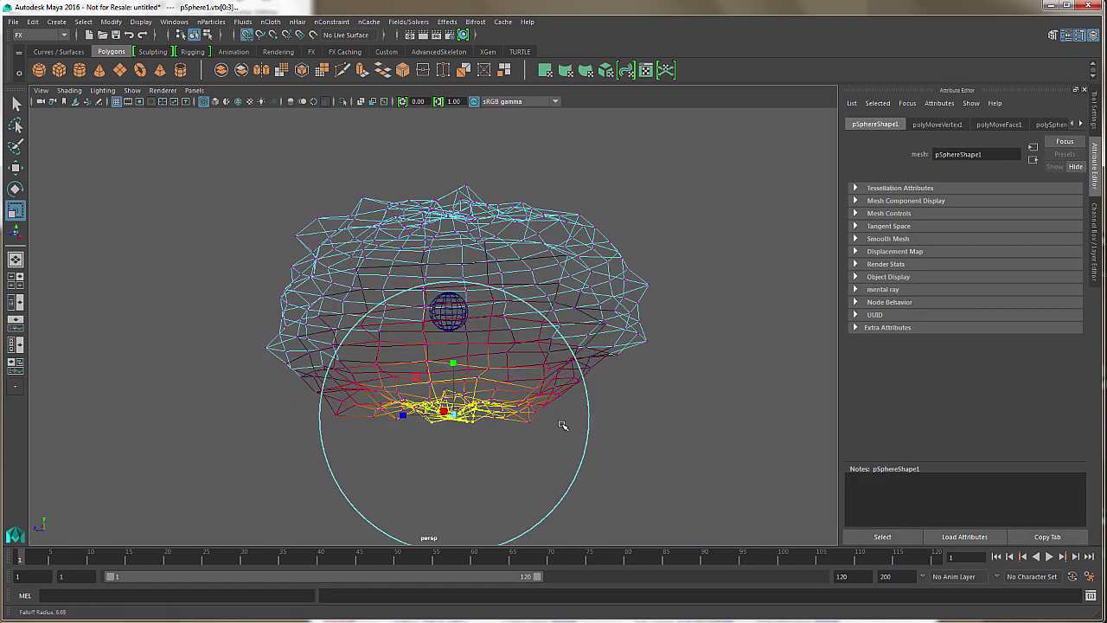
key("w")
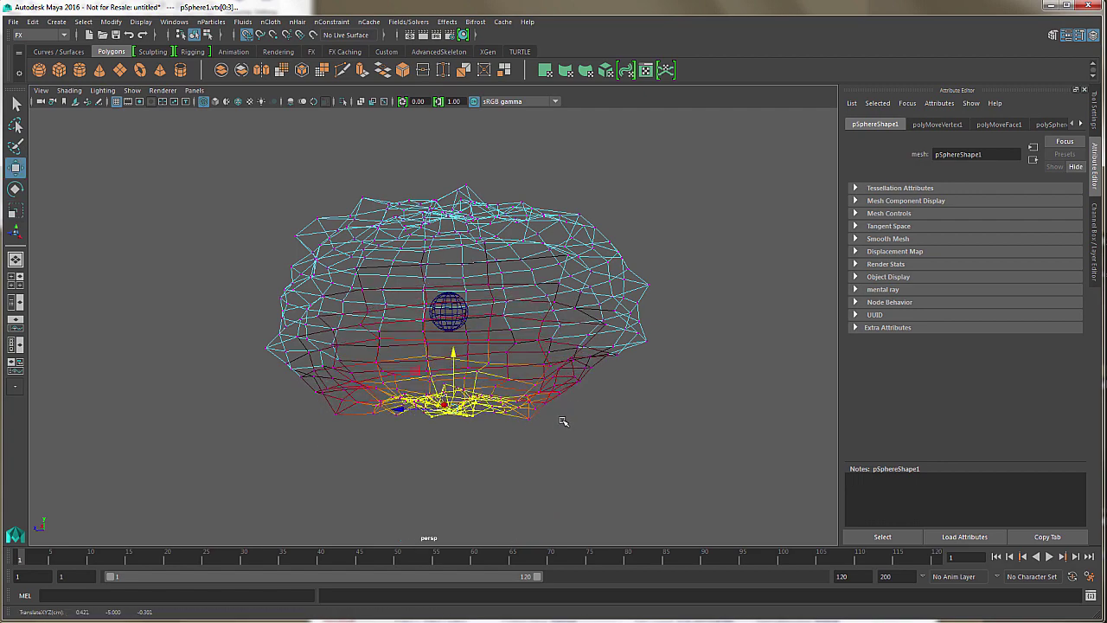
right_click_drag(522, 395, 672, 252)
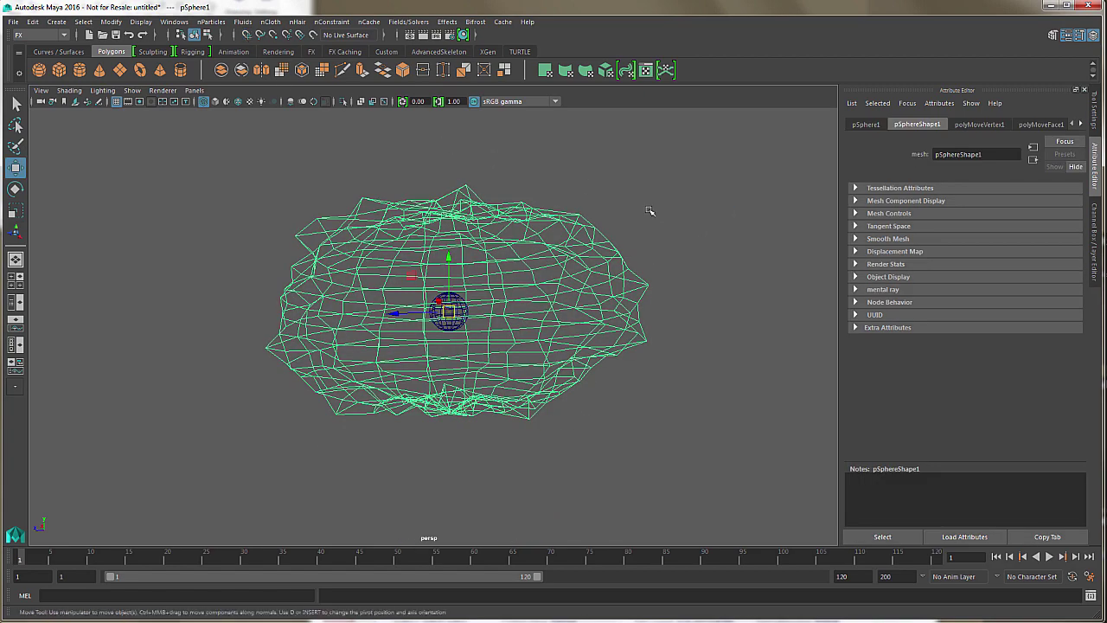
Open the Paint Scripts Tool options for the deformed sphere and highlight the geometryPaint tool setup command
left_click_drag(656, 210, 605, 246, "alt")
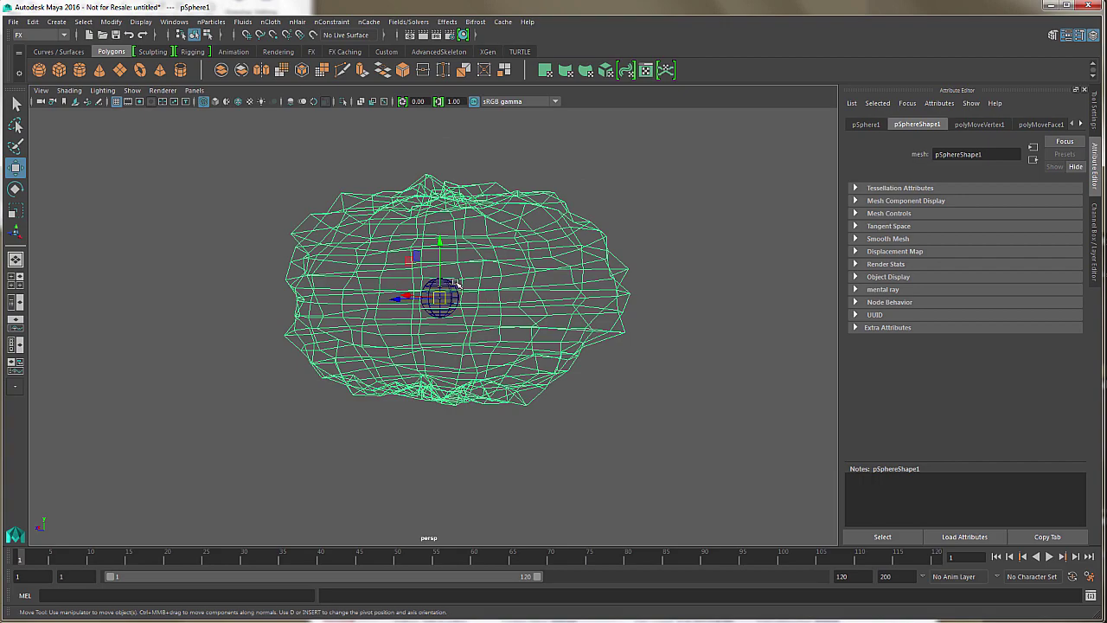
left_click(452, 287)
left_click_drag(531, 304, 597, 350, "alt")
key("ctrl+a")
left_click_drag(805, 336, 597, 299, "alt")
left_click(597, 298)
key("space")
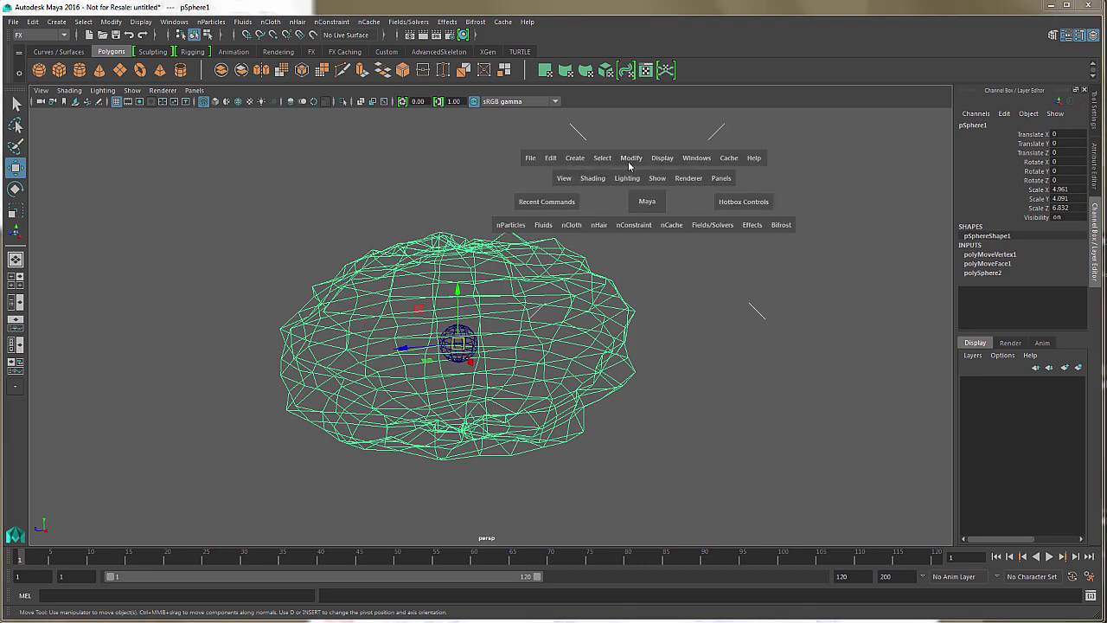
left_click(636, 160)
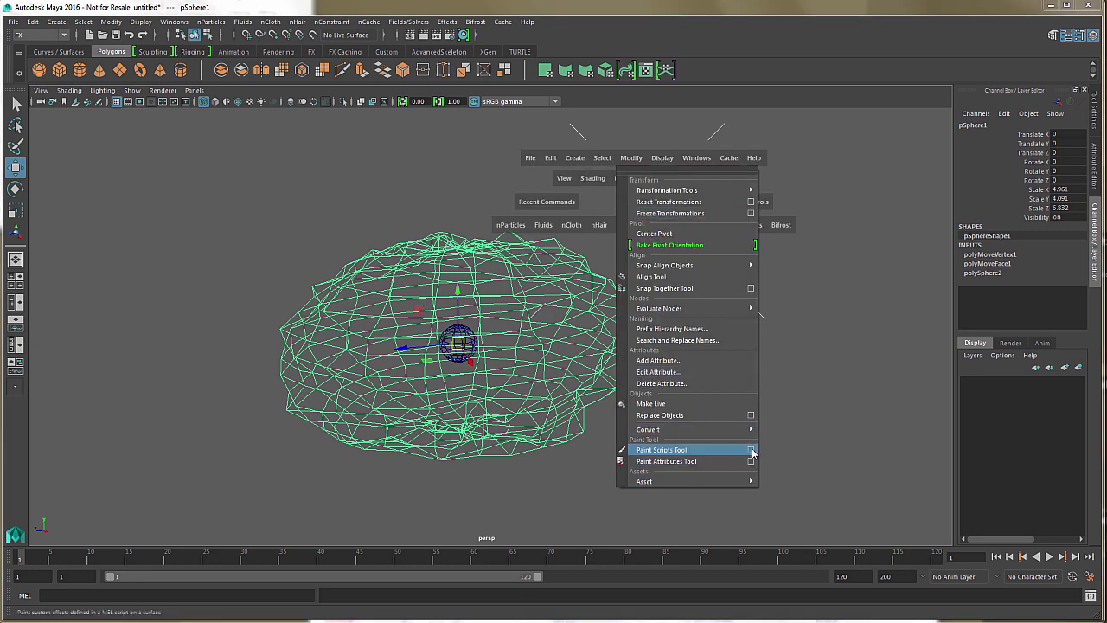
left_click(750, 449)
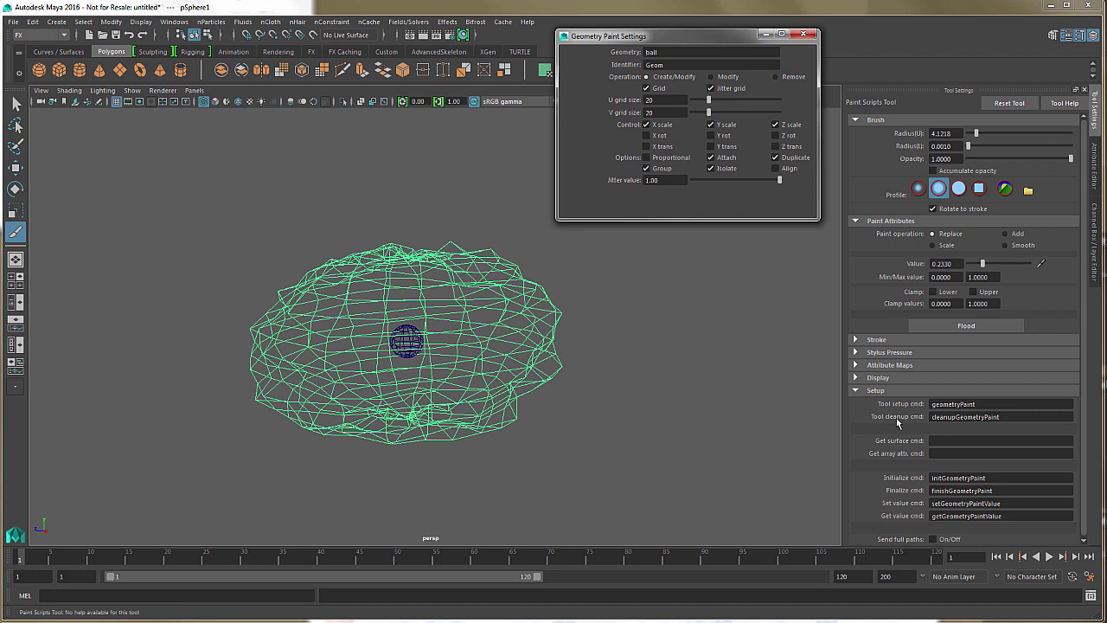
double_click(980, 403)
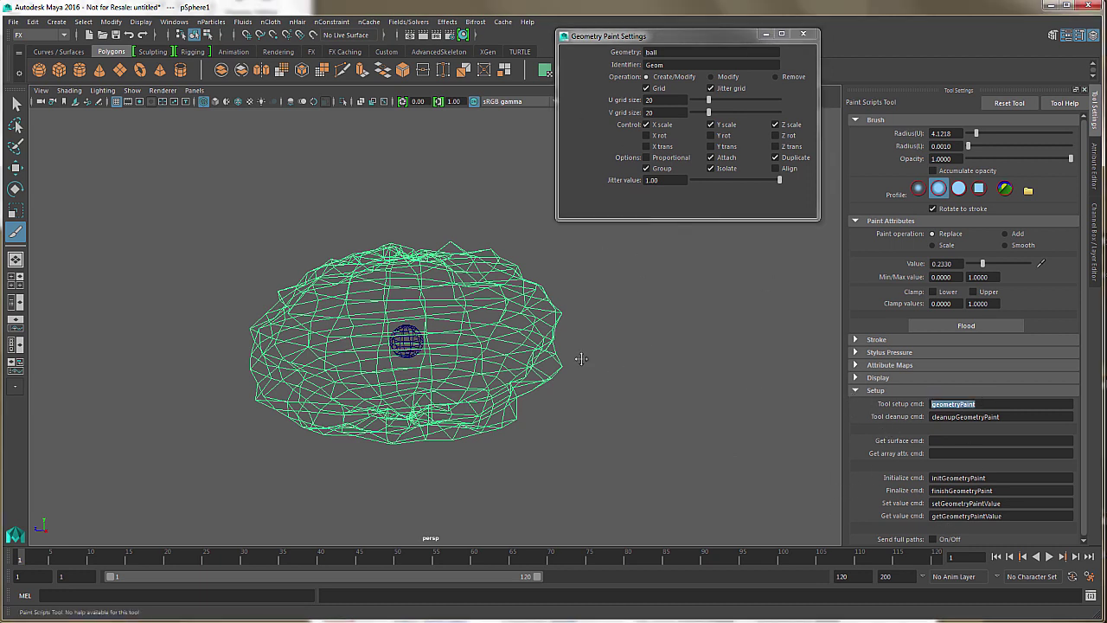
Stretch the small ball slightly along its vertical axis, reselect the deformed sphere and reactivate the Paint Scripts Tool
left_click_drag(595, 356, 591, 341, "alt")
right_click_drag(601, 345, 586, 347, "alt")
middle_click_drag(585, 347, 603, 358, "alt")
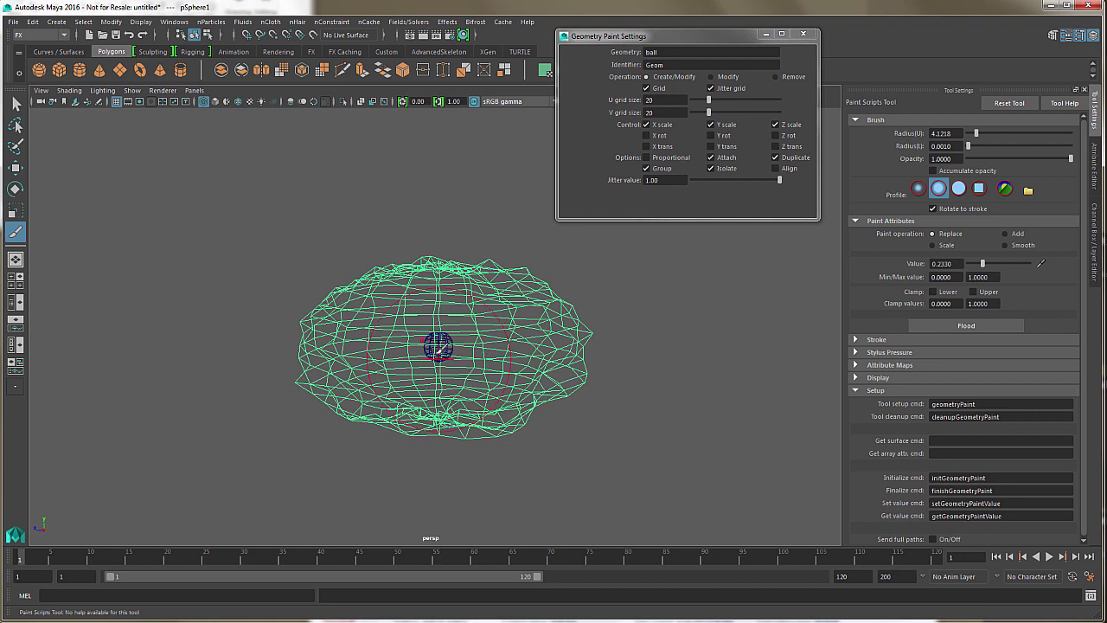
key("w")
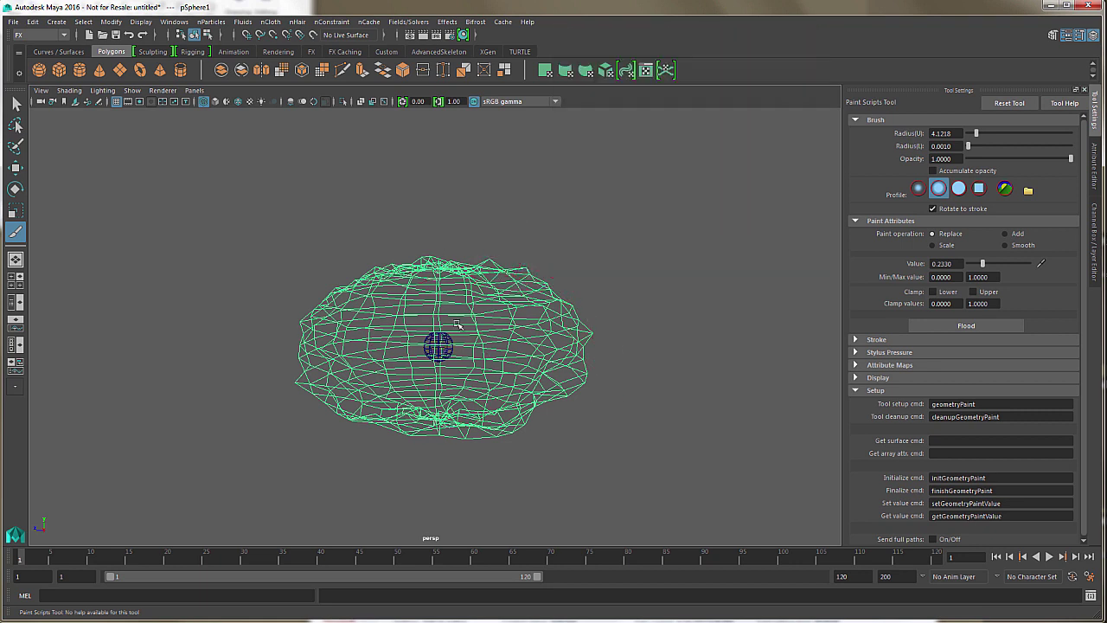
key("r")
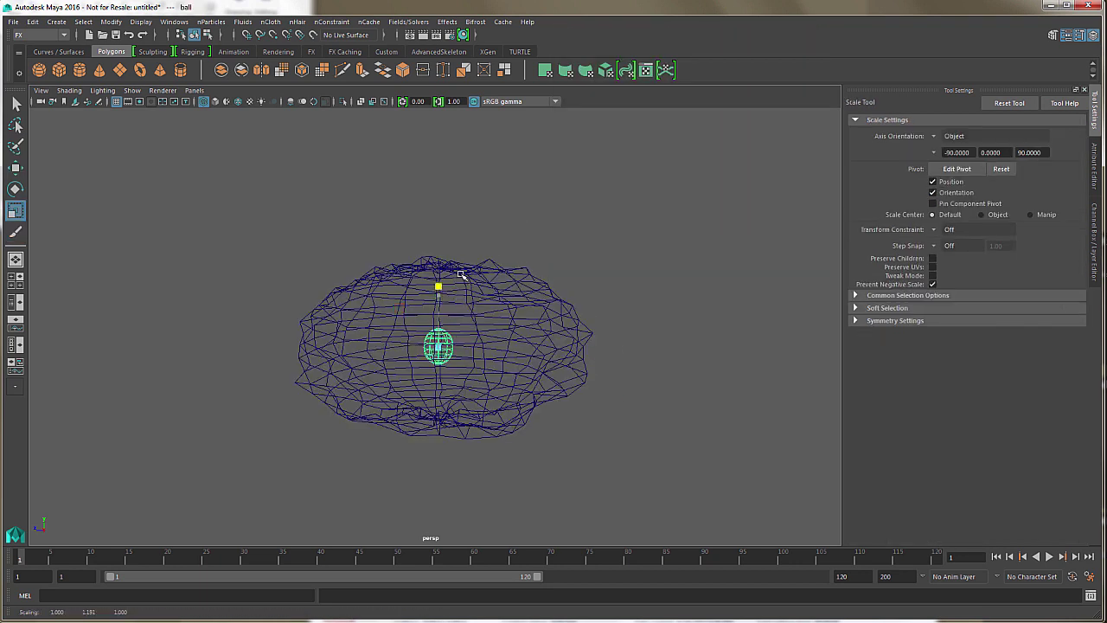
left_click(530, 307)
key("y")
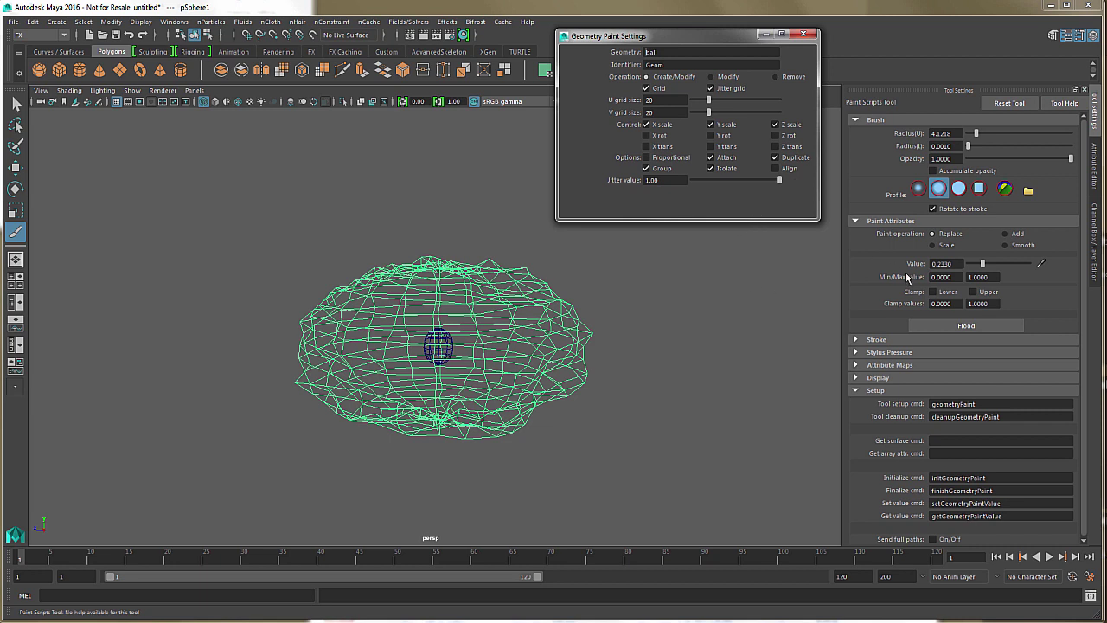
Set the paint value to 0.1650 and flood the deformed sphere with copies of the ball
left_click_drag(983, 264, 978, 266)
left_click_drag(558, 380, 568, 386, "alt")
right_click_drag(568, 385, 544, 355, "alt")
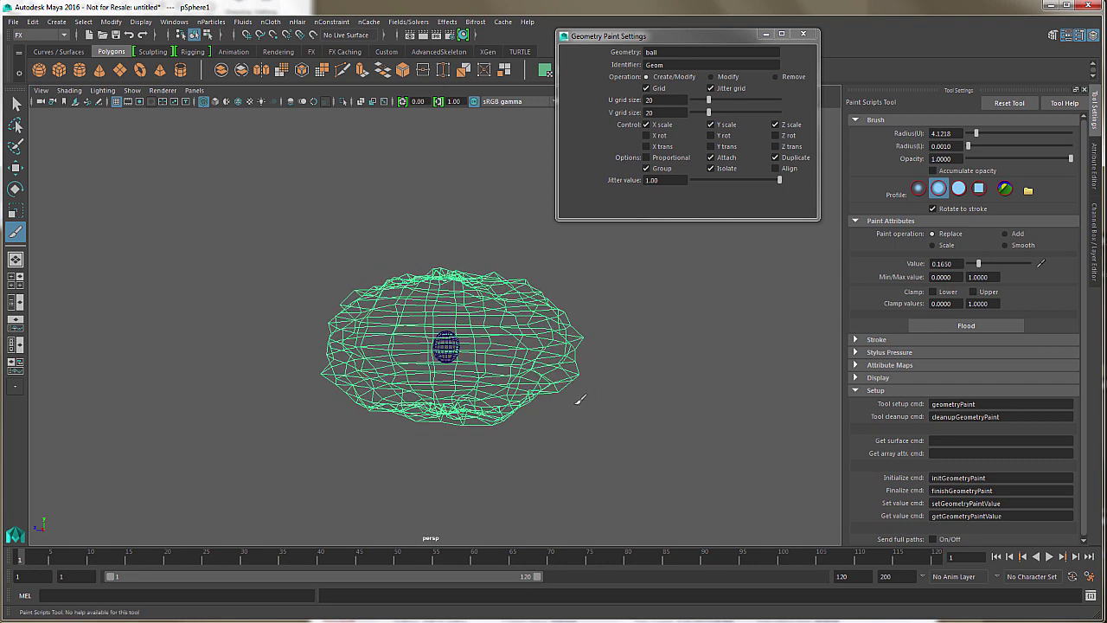
left_click(964, 326)
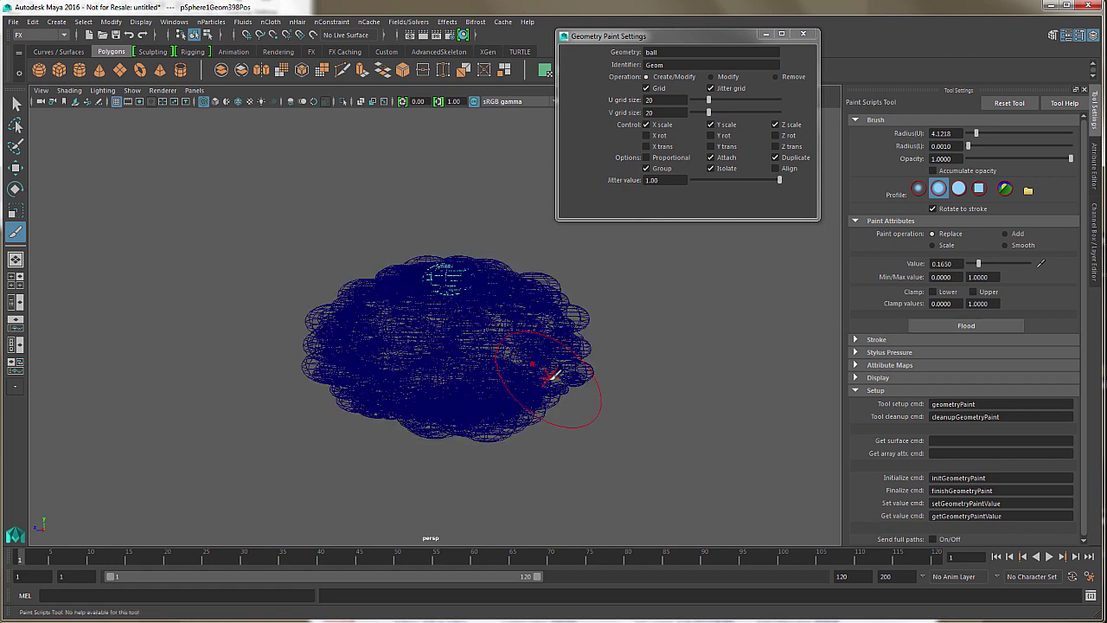
In shaded display, undo the flood, flood the deformed sphere again with a paint value of 0.2524, and switch to the Move Tool
key("5")
mouse_move(560, 379)
left_mouse_down("alt")
mouse_move(539, 308)
mouse_move(520, 384)
left_mouse_up("alt")
key("ctrl+z")
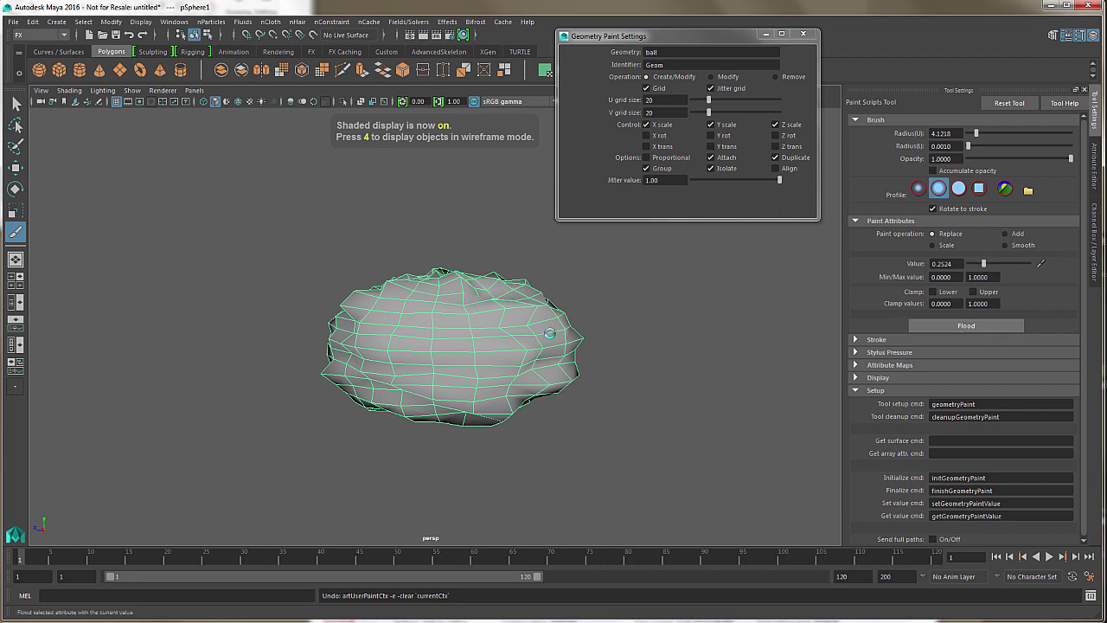
left_click_drag(544, 355, 433, 320, "alt")
mouse_move(501, 339)
left_mouse_down("alt")
mouse_move(641, 354)
mouse_move(673, 391)
mouse_move(432, 374)
mouse_move(485, 363)
left_mouse_up("alt")
key("w")
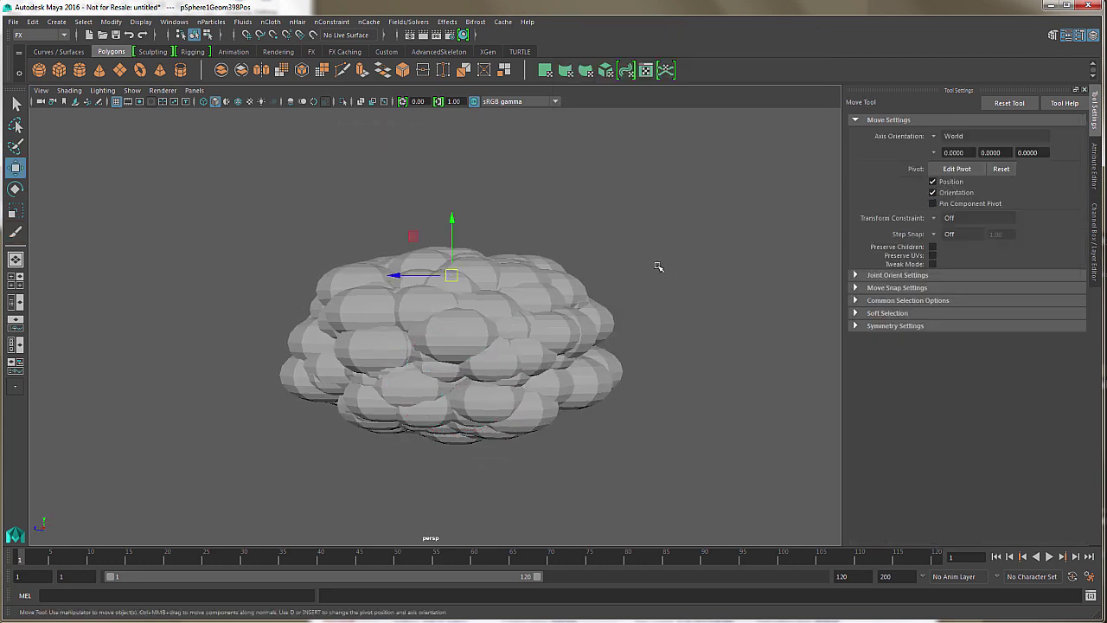
middle_click_drag(504, 314, 522, 301, "alt")
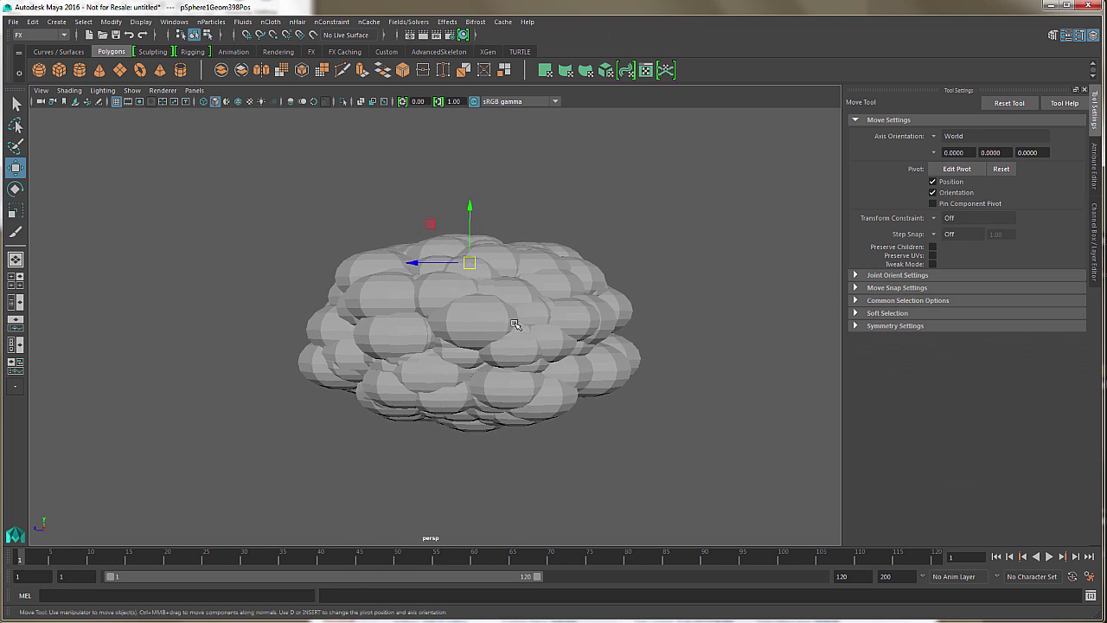
left_click_drag(521, 323, 496, 365, "alt")
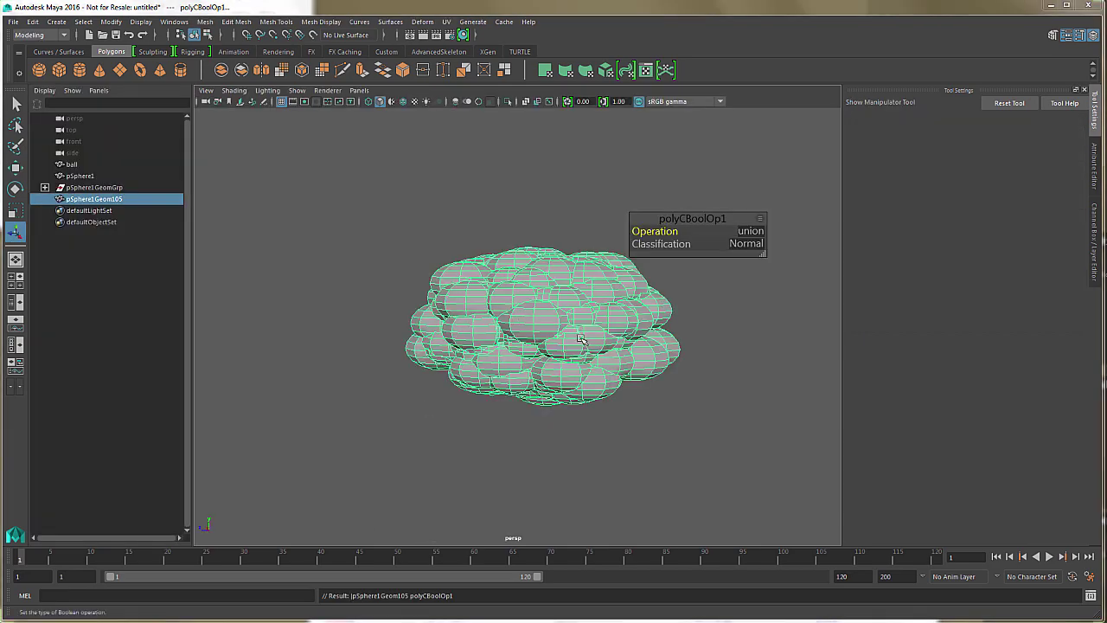
In wireframe display, clear away the leftover geometry group and hide the source ball and deformed sphere, leaving the combined mesh
left_click(709, 373)
key("4")
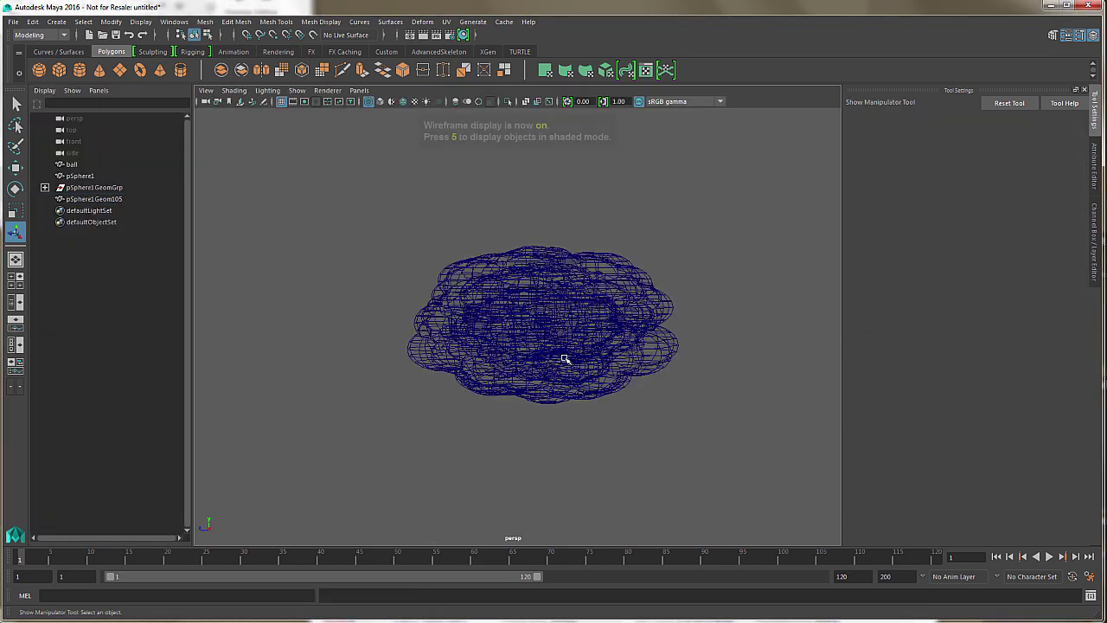
right_click_drag(560, 356, 727, 330, "alt")
left_click(715, 328)
left_click_drag(715, 329, 590, 318, "alt")
left_click(131, 166, "shift")
key("ctrl+h")
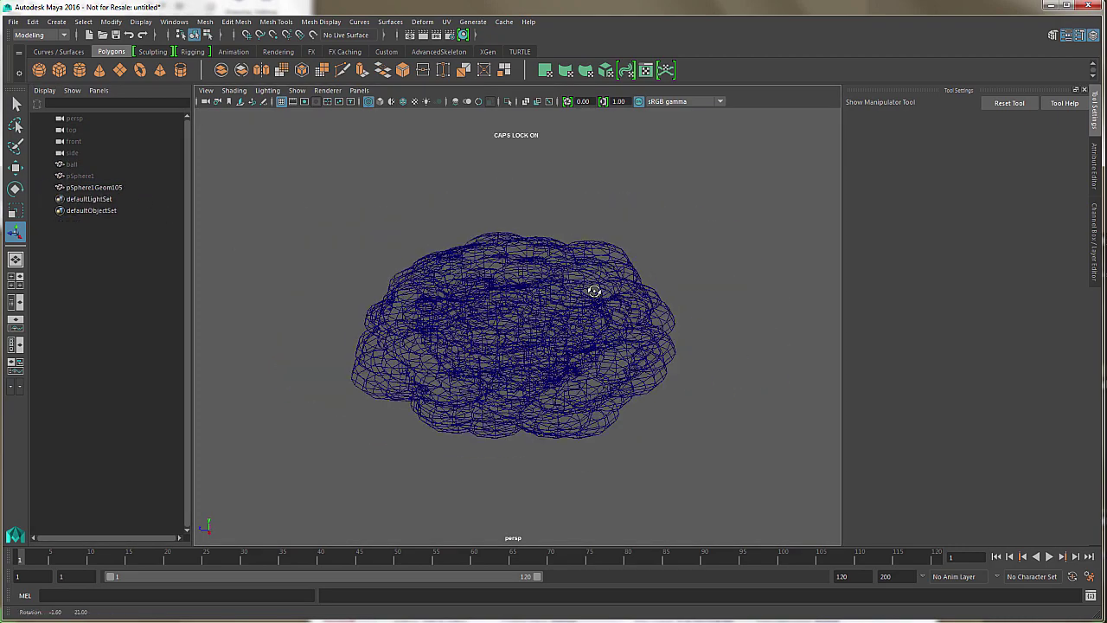
Select the combined cloud mesh and return to shaded display
left_click_drag(594, 289, 615, 297, "alt")
right_click_drag(615, 297, 672, 323, "alt")
left_click(664, 336)
mouse_move(672, 324)
left_mouse_down("alt")
mouse_move(640, 337)
mouse_move(582, 322)
left_mouse_up("alt")
key("5")
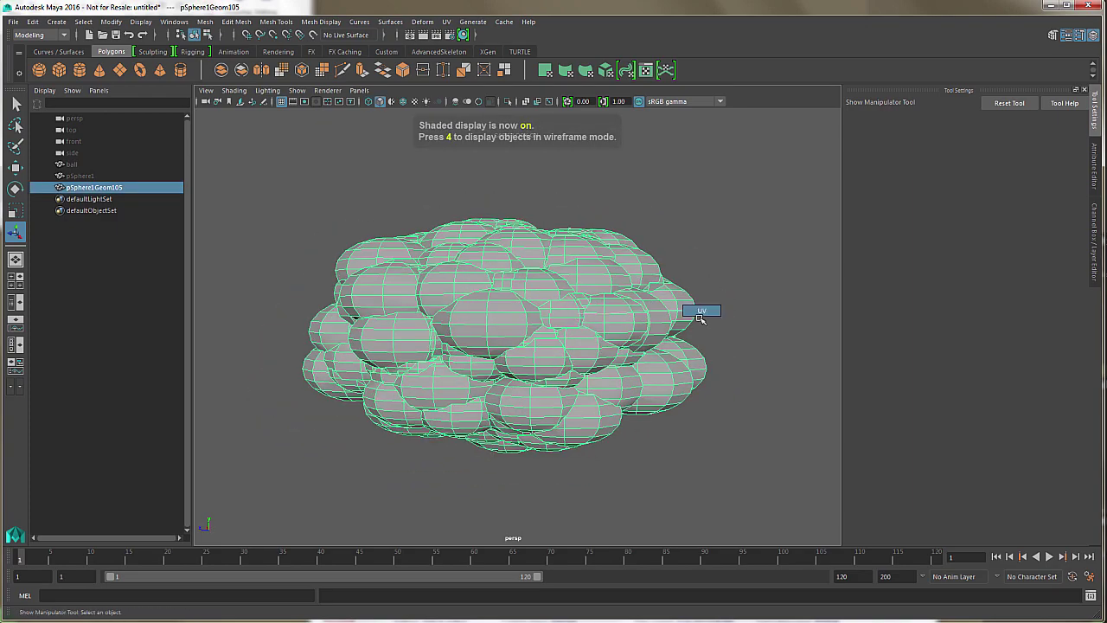
Transform all vertices of the cloud mesh with a raised random amount to roughen its surface, and reselect the mesh in object mode
key("F9")
left_click_drag(250, 215, 751, 474)
right_click_drag(566, 313, 585, 392)
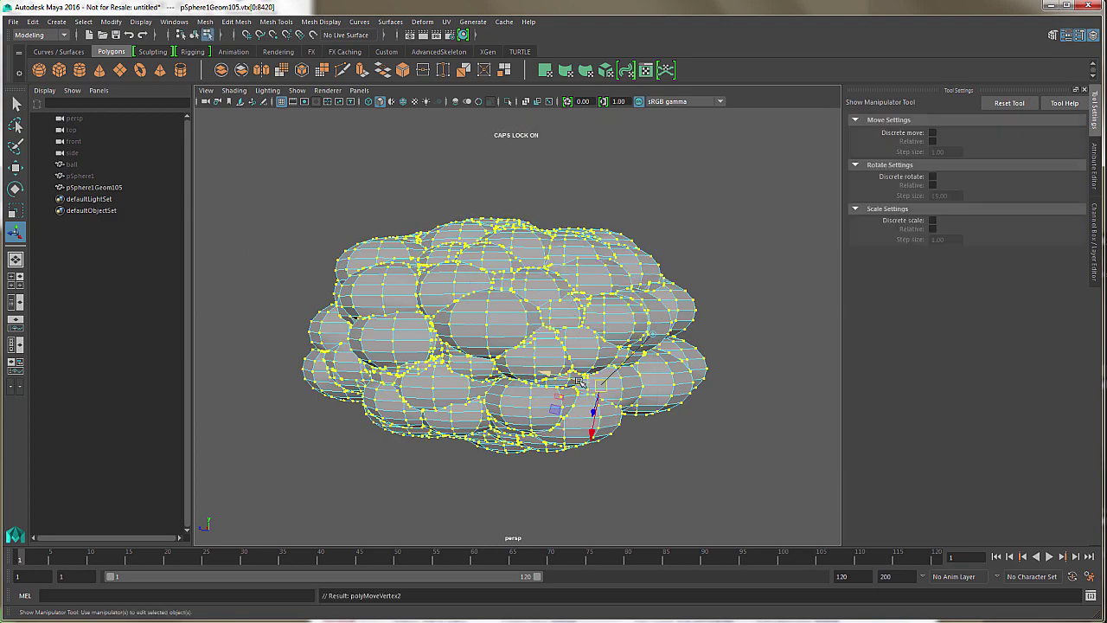
mouse_move(623, 412)
left_mouse_down("alt")
mouse_move(613, 403)
mouse_move(617, 411)
left_mouse_up("alt")
key("ctrl+a")
left_click_drag(989, 294, 1077, 292)
left_click_drag(692, 390, 655, 389, "alt")
key("F8")
left_click(735, 265)
scroll(667, 311, "down", 1)
left_click(632, 312)
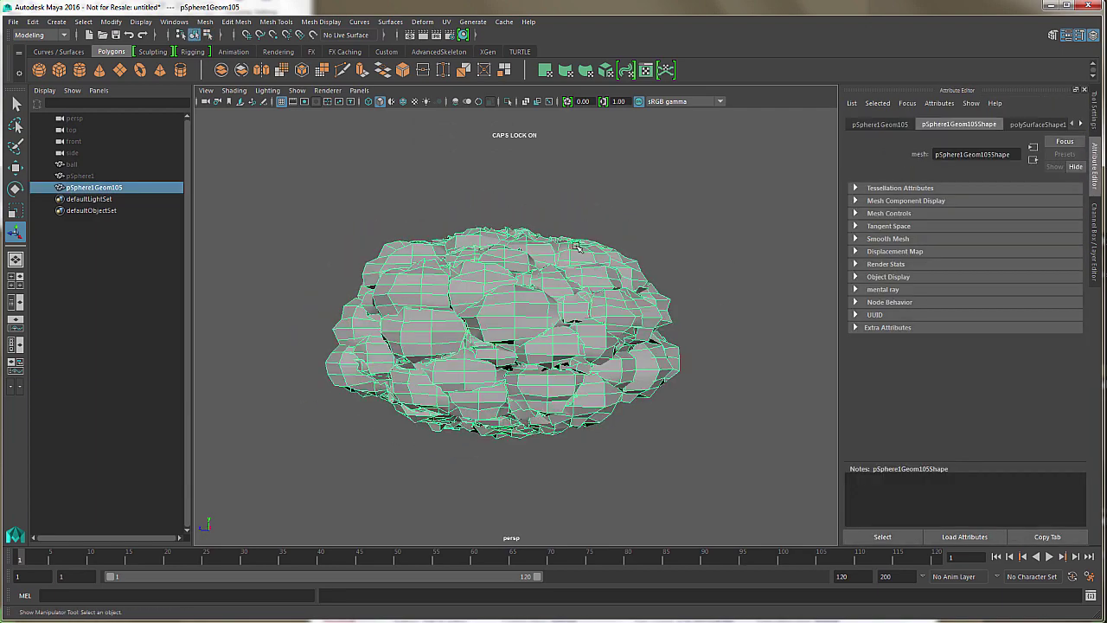
Using the FX commands, create a Bifrost Aero from the roughened mesh and hide the mesh itself
key("space")
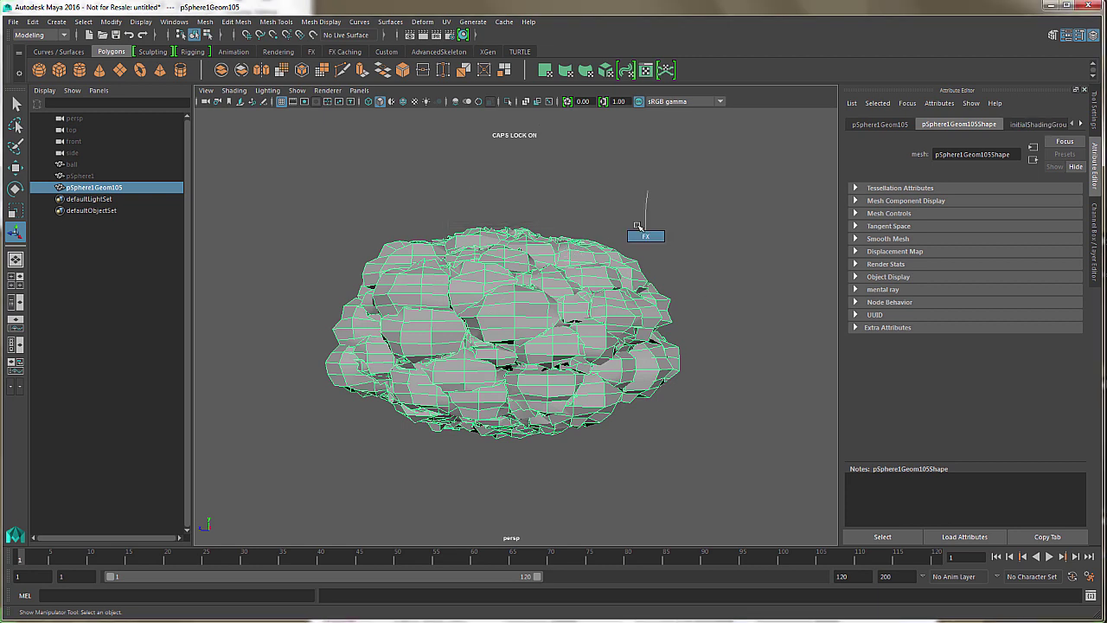
key("F5")
key("space")
left_click(711, 200)
left_click(772, 242)
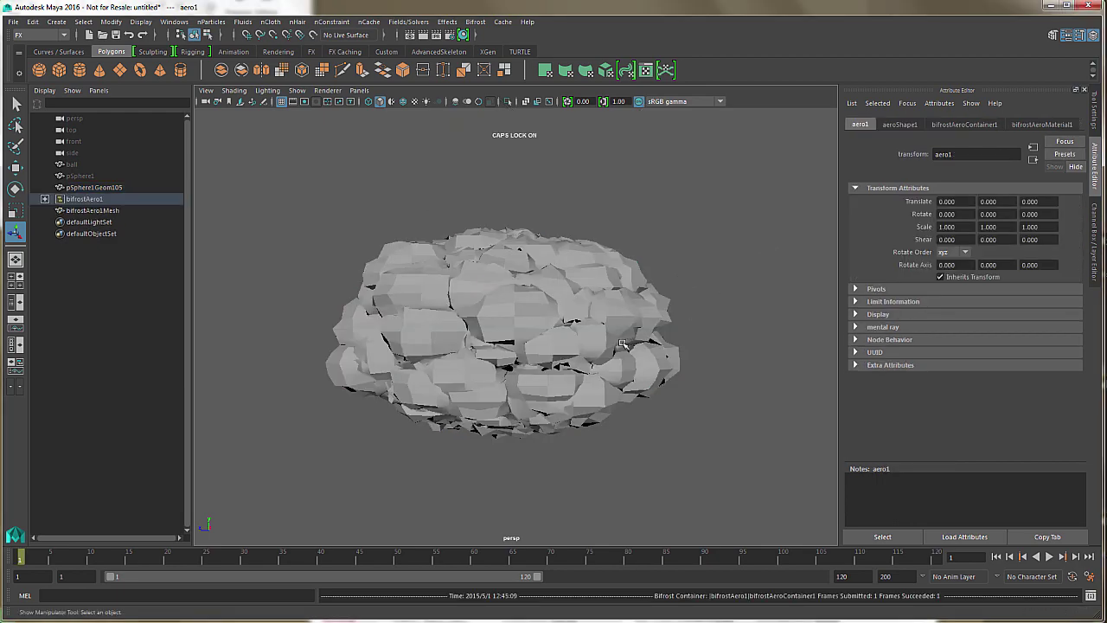
left_click(618, 381)
key("ctrl+h")
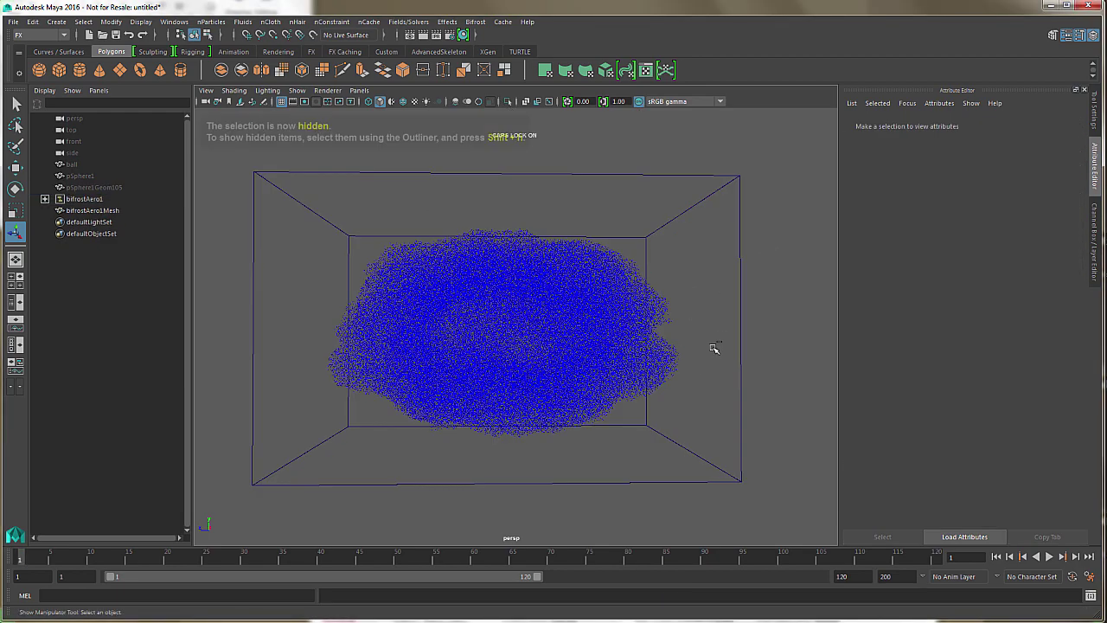
Display the aero shape as voxels instead of particles and view the cloud from several sides
left_click_drag(672, 302, 647, 347, "alt")
left_click(625, 258)
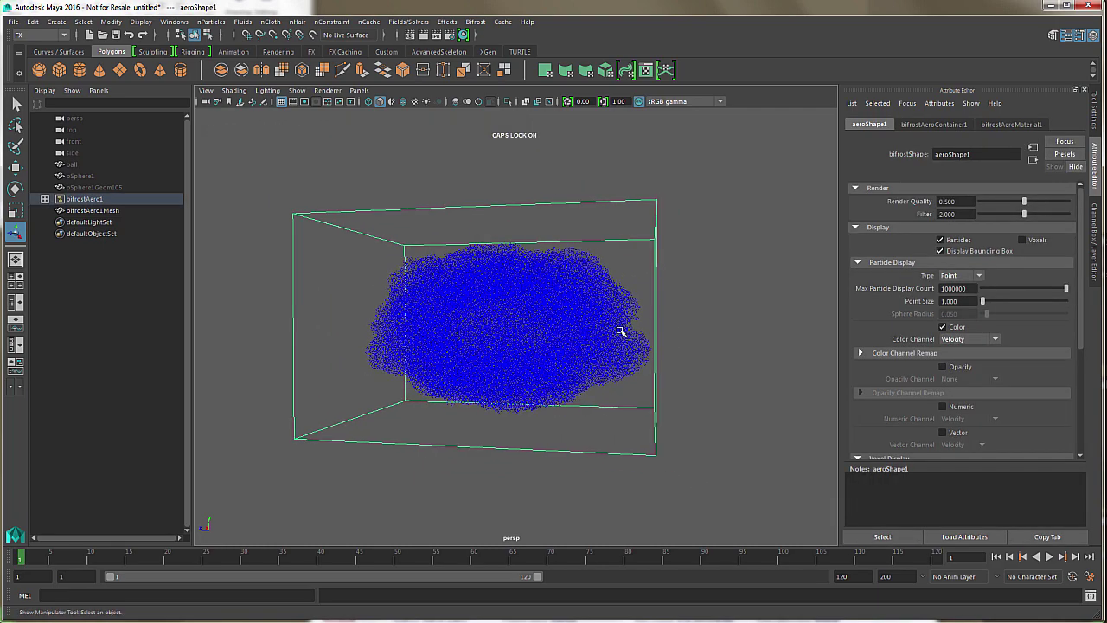
key("Caps_Lock")
left_click(940, 239)
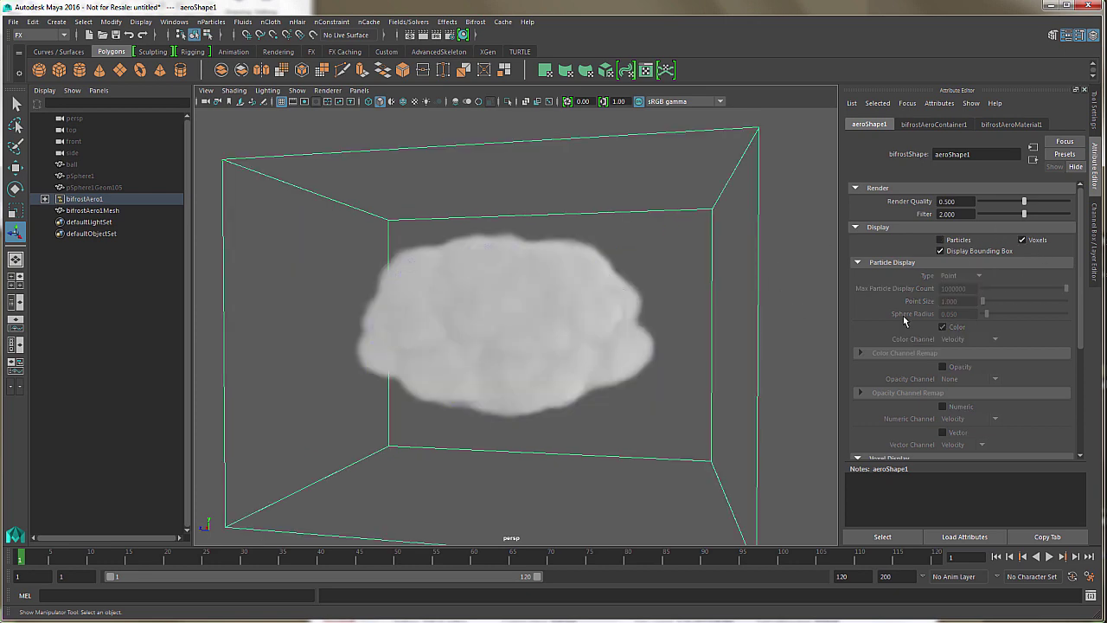
left_click_drag(735, 348, 686, 355, "alt")
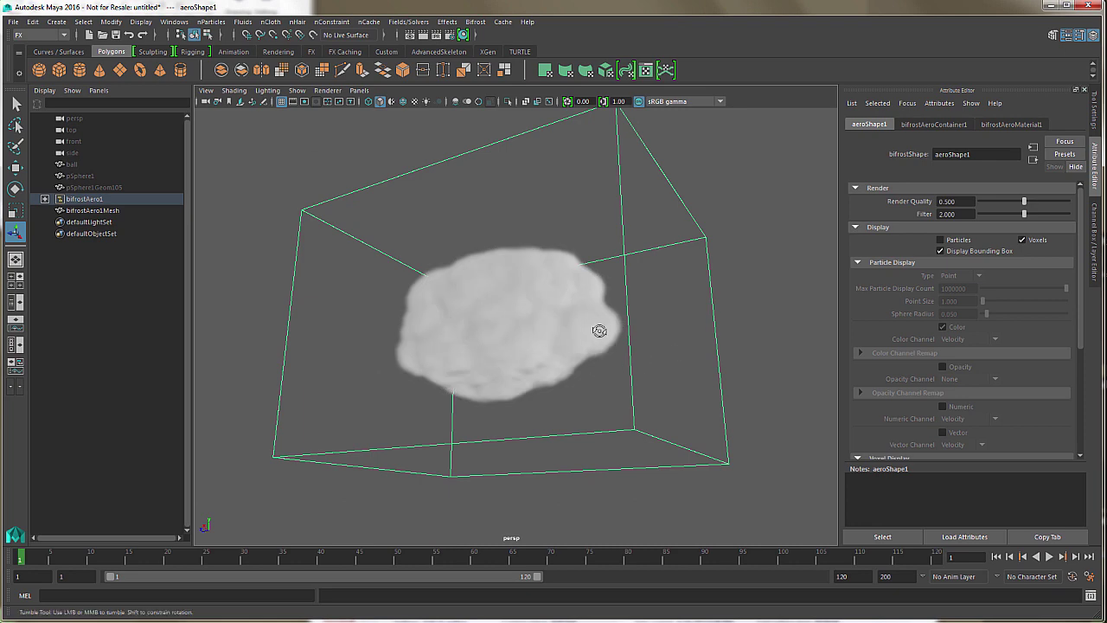
left_click_drag(597, 329, 717, 346, "alt")
left_click_drag(512, 320, 626, 343, "alt")
left_click_drag(695, 344, 587, 218, "alt")
Create a directional light and move it beside the cloud, to about -26.08 in Z
key("space")
left_click(521, 169)
mouse_move(645, 246)
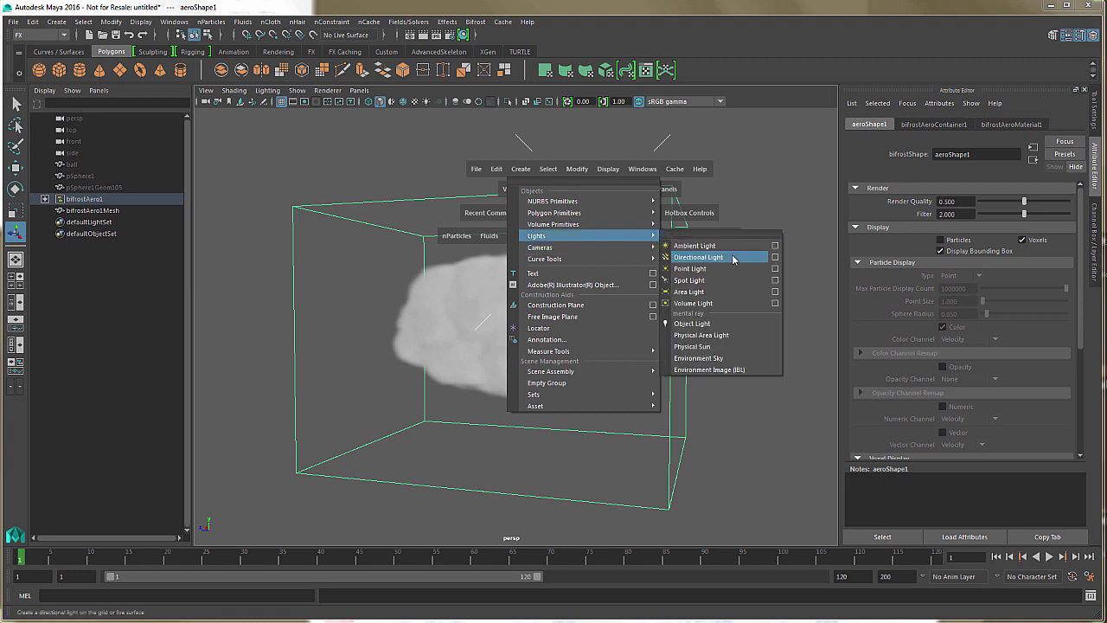
left_click(734, 258)
key("w")
middle_click_drag(562, 402, 808, 412)
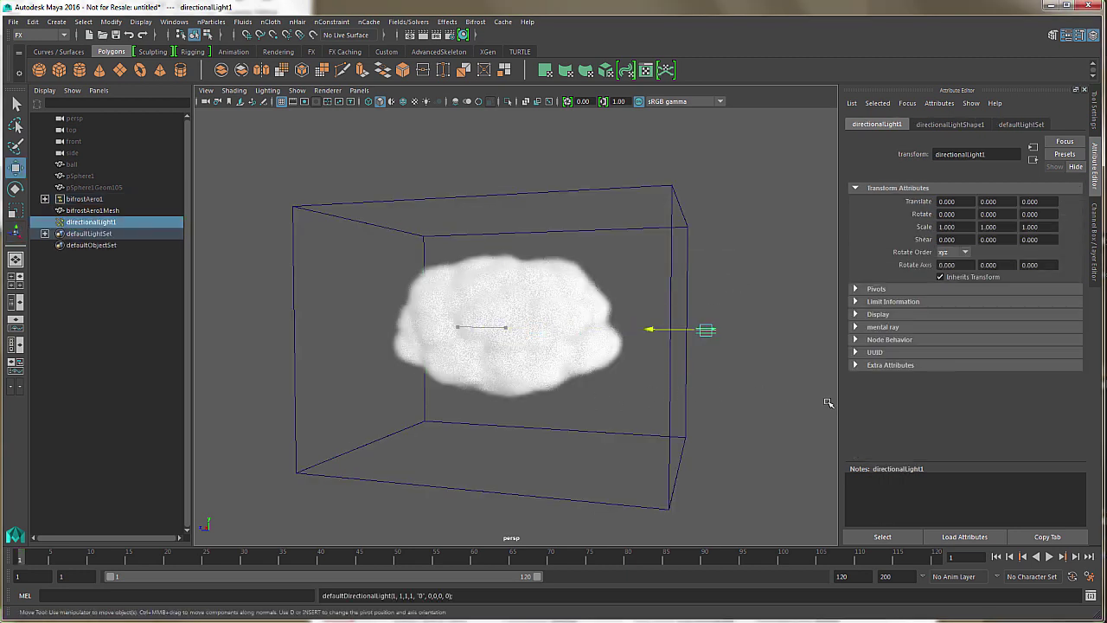
Rotate the directional light to about 127.7, 19.1, 144.4 degrees and light the viewport with all lights
key("e")
mouse_move(768, 355)
left_mouse_down()
mouse_move(756, 339)
mouse_move(782, 340)
mouse_move(767, 349)
mouse_move(776, 334)
mouse_move(749, 324)
mouse_move(762, 321)
mouse_move(768, 345)
mouse_move(763, 371)
mouse_move(769, 358)
mouse_move(734, 326)
mouse_move(773, 336)
mouse_move(793, 371)
mouse_move(782, 371)
left_mouse_up()
key("7")
Select the cloud's Bifrost Aero material node and try its density scale
left_click(673, 442)
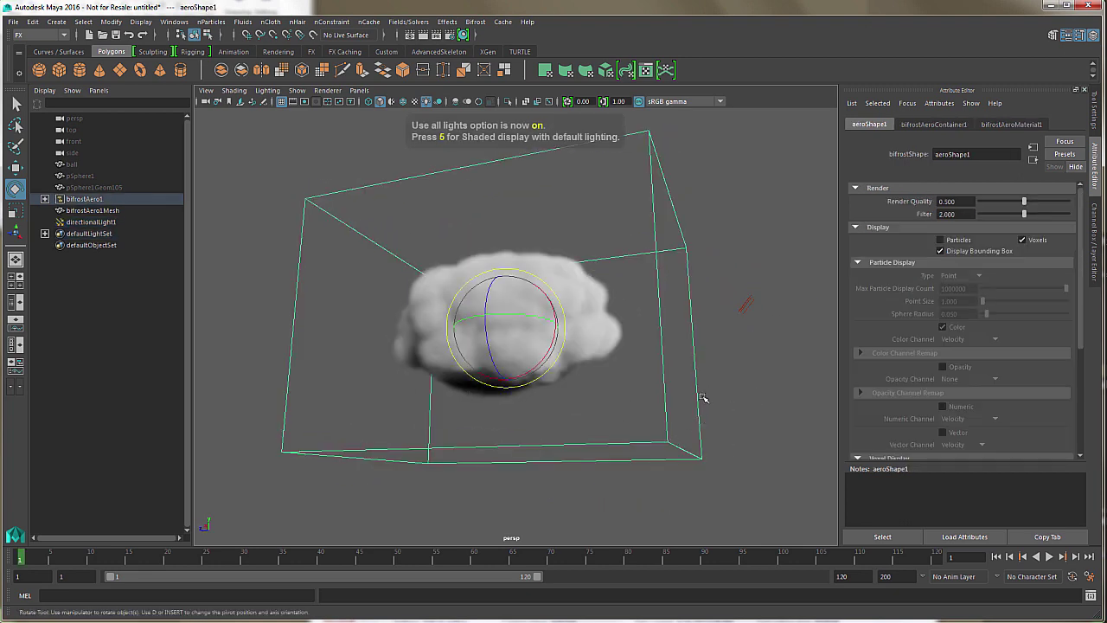
left_click_drag(703, 388, 703, 396, "alt")
left_click(987, 125)
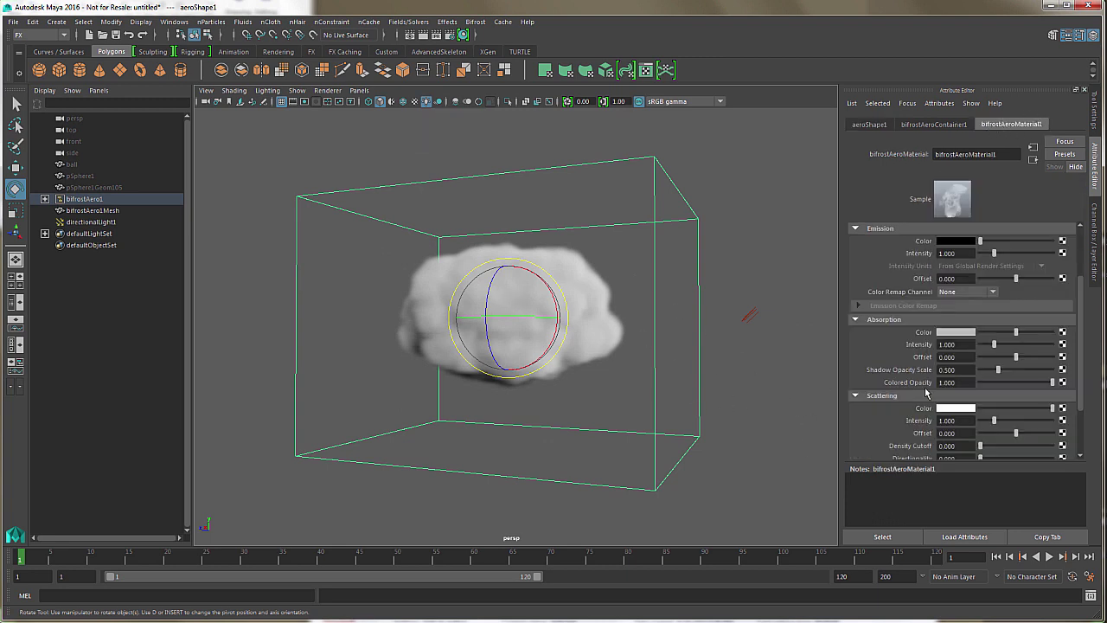
left_click(882, 537)
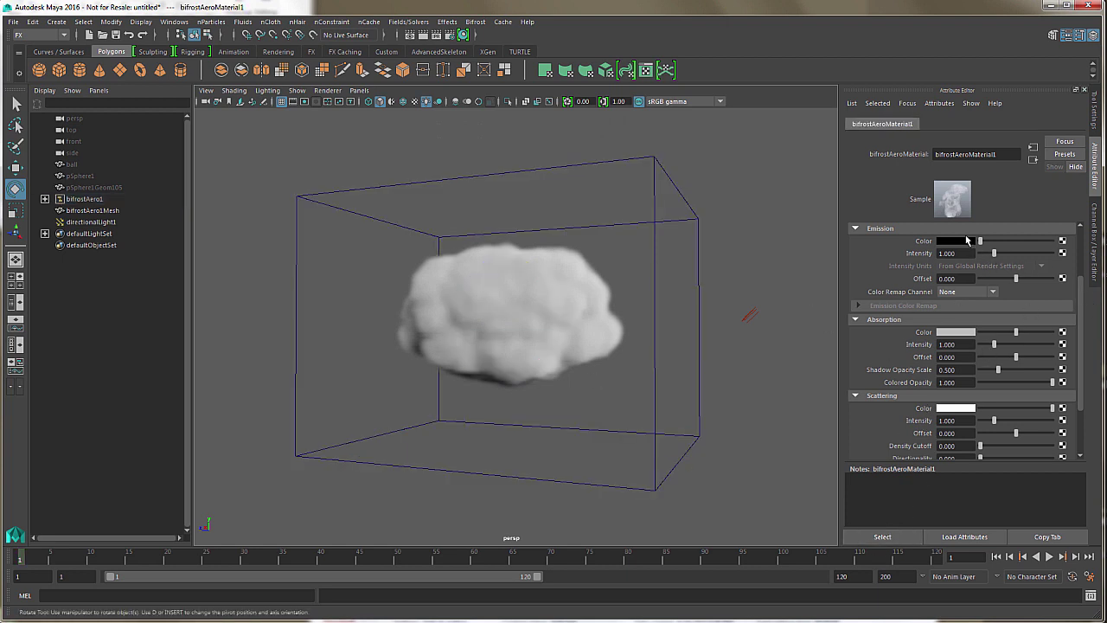
scroll(1077, 253, "up", 3)
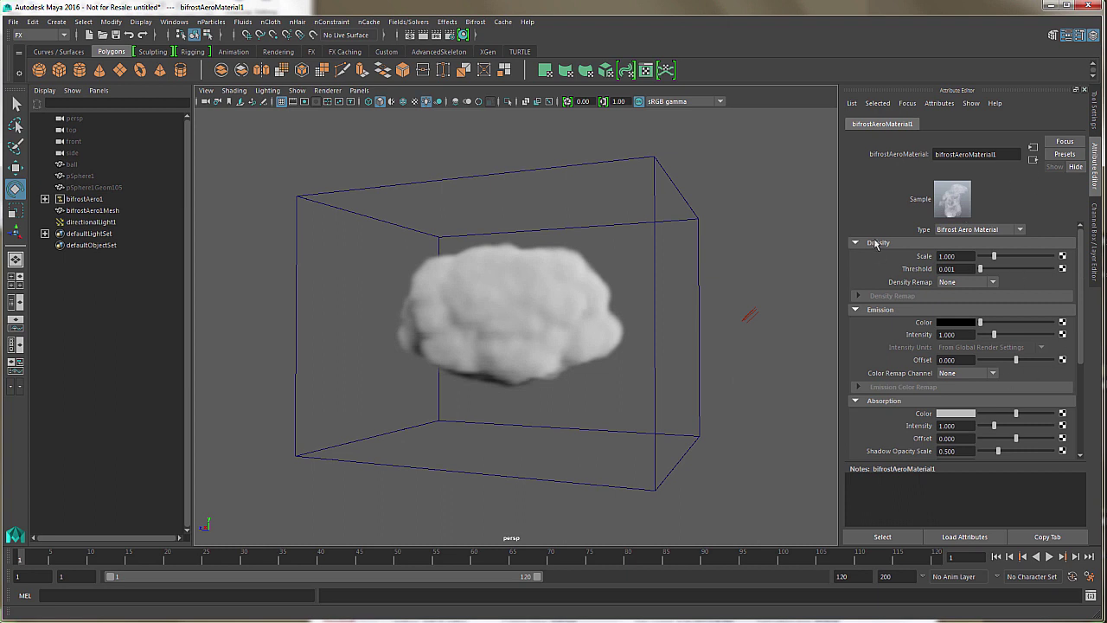
mouse_move(994, 257)
left_mouse_down()
mouse_move(1036, 256)
mouse_move(995, 258)
left_mouse_up()
left_click_drag(1081, 275, 1083, 335)
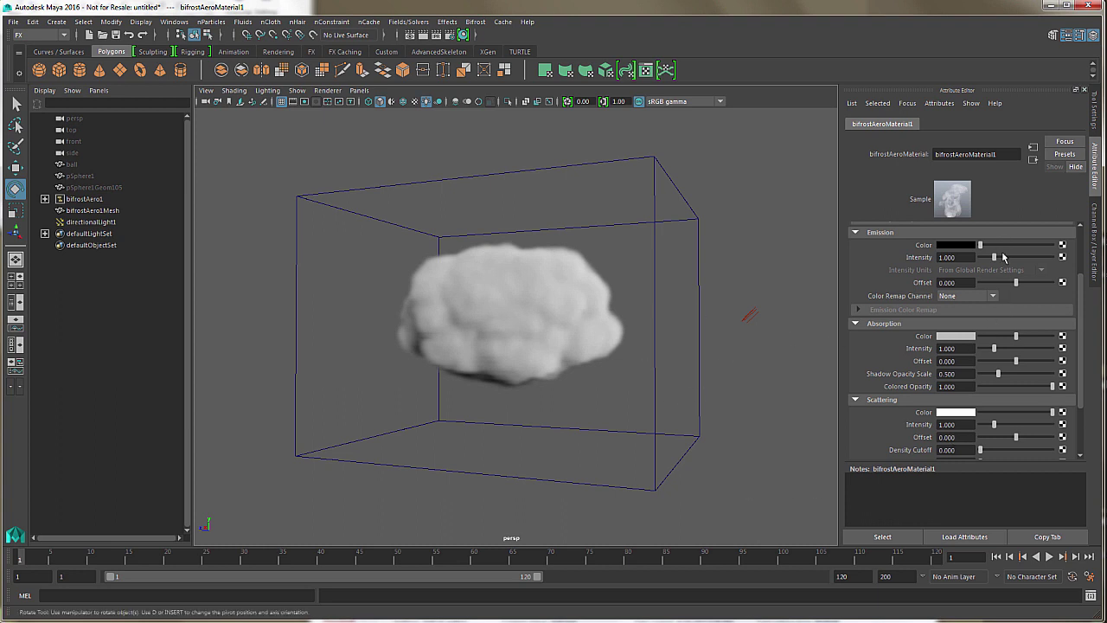
Set the material's emission color to a very dark blue with hue 242.30, saturation 0.218 and value 0.013
left_click_drag(981, 245, 981, 246)
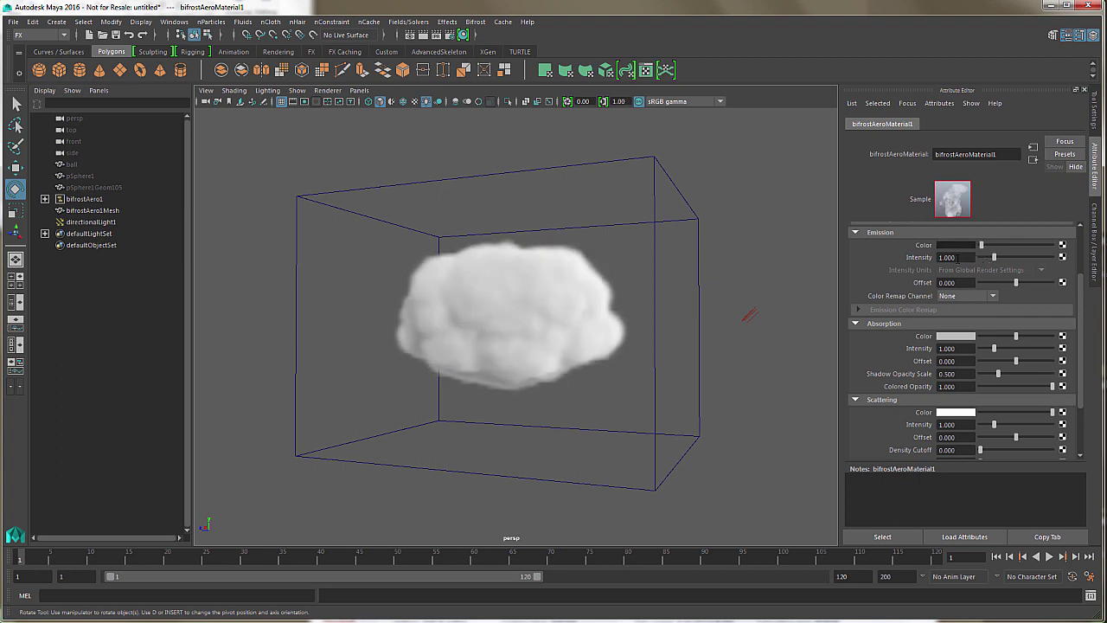
left_click(967, 247)
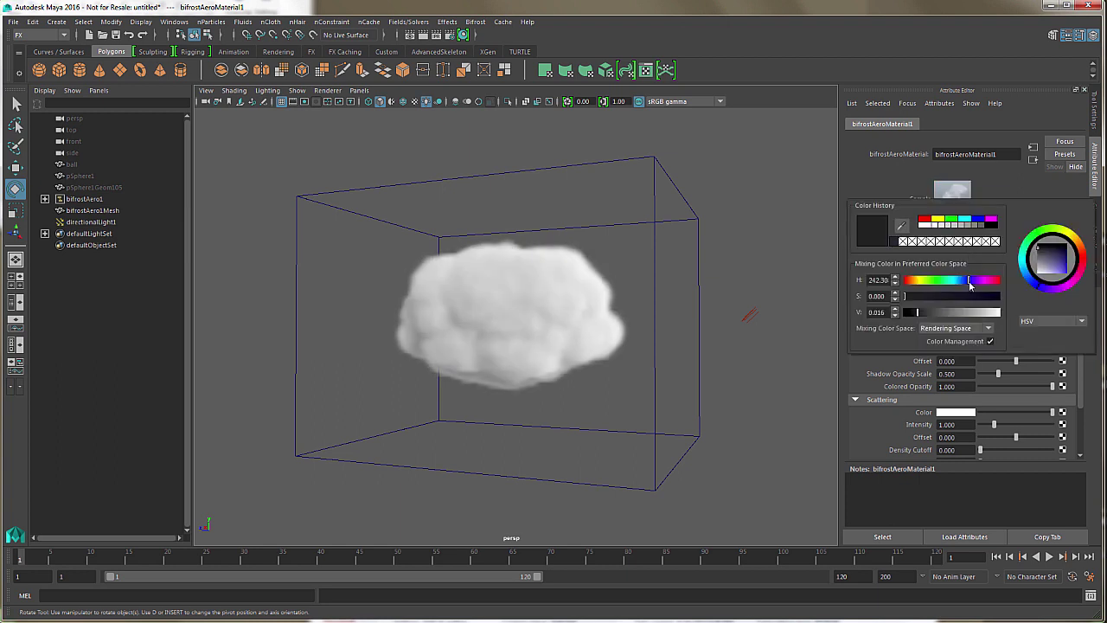
left_click_drag(926, 298, 924, 297)
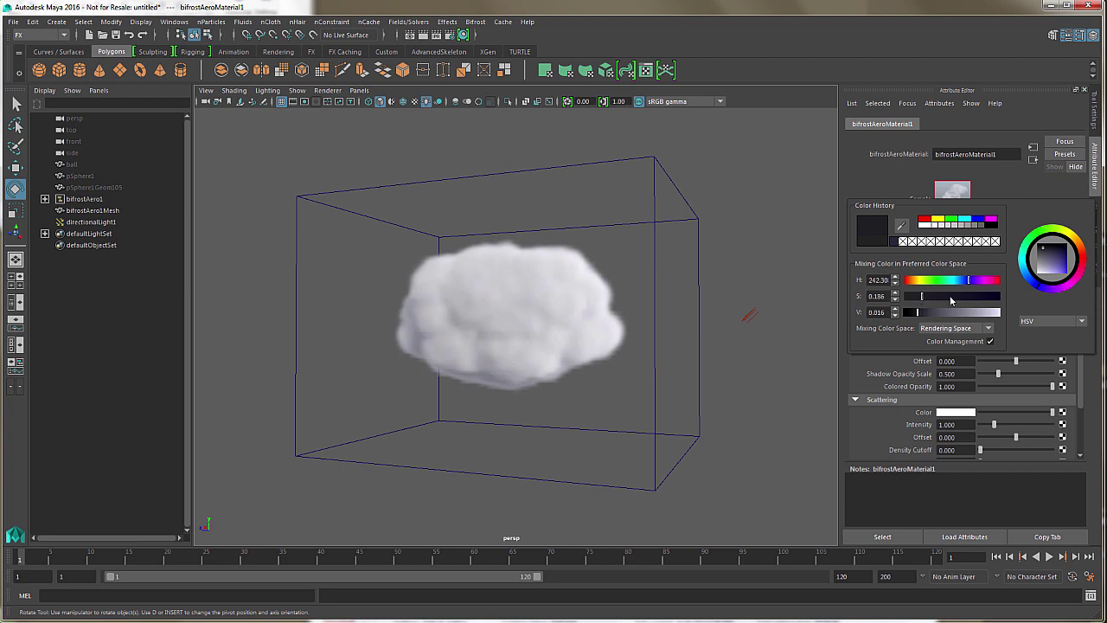
left_click(936, 297)
left_click_drag(920, 314, 927, 299)
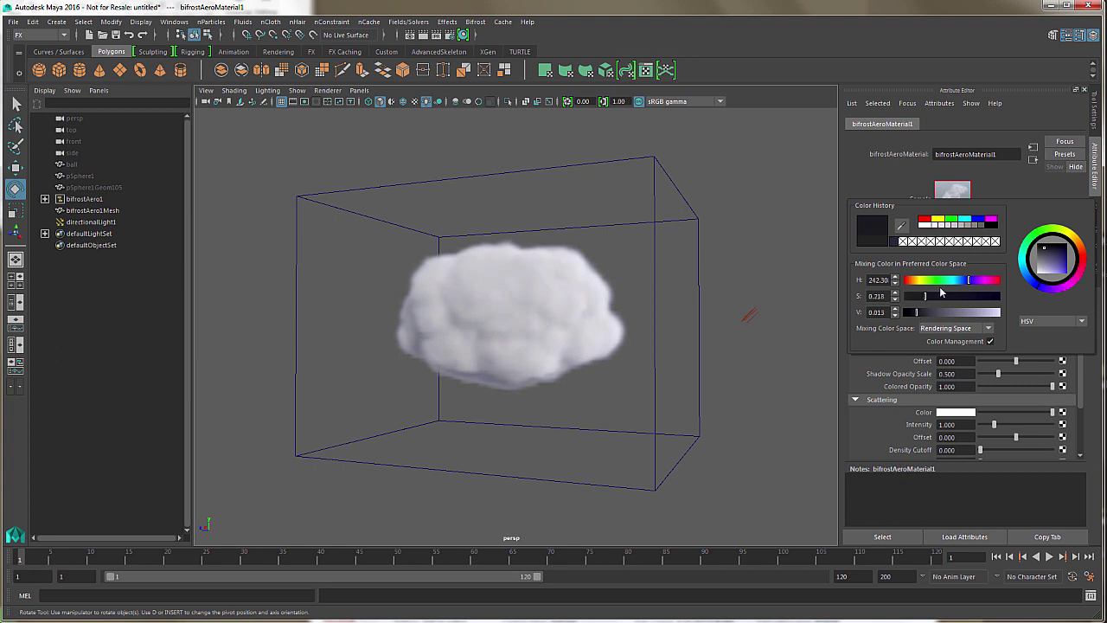
Raise the emission intensity to 1.910 and check the cloud's shaded side
left_click_drag(995, 257, 1013, 257)
left_click_drag(536, 356, 675, 381, "alt")
left_click_drag(584, 369, 577, 264, "alt")
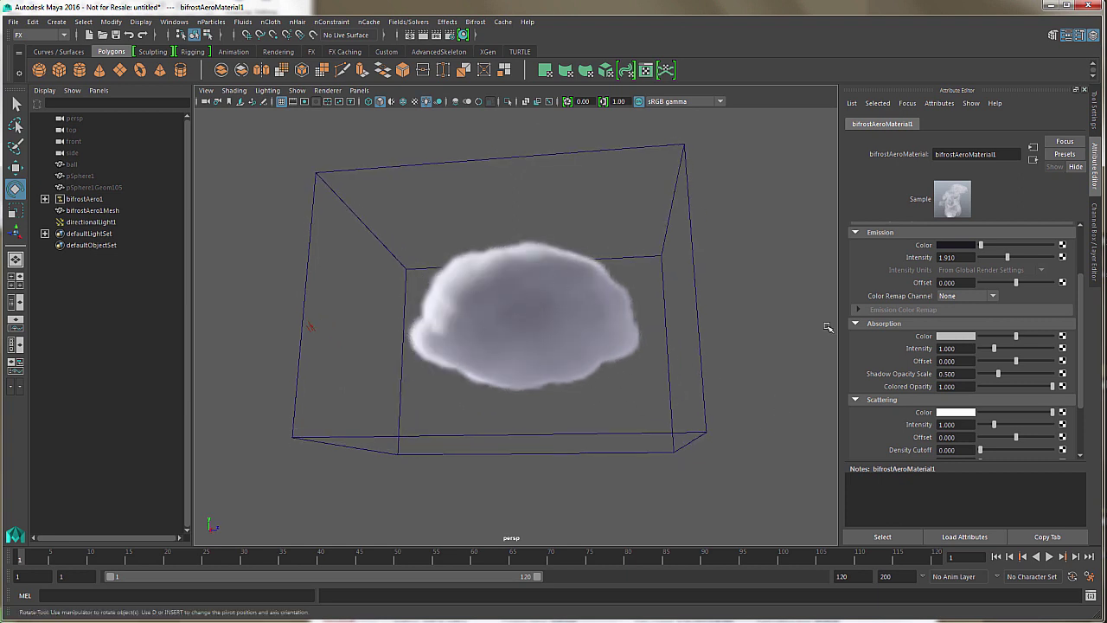
Set the material's shadow opacity scale to 0.927, absorption intensity to 1.179 and scattering intensity to 1.626
scroll(1047, 380, "down", 1)
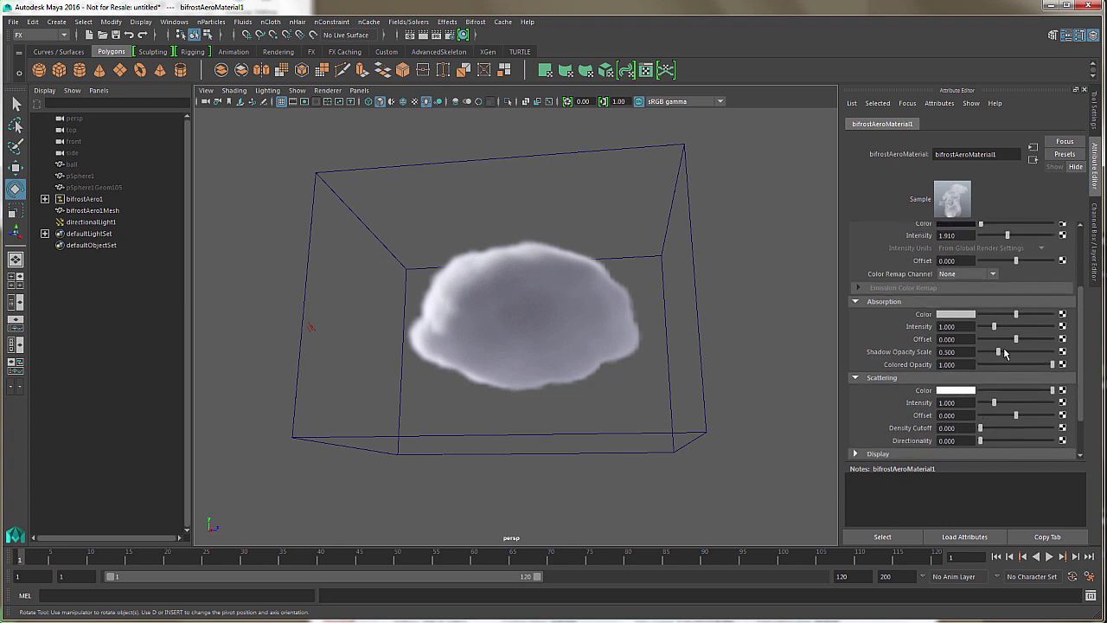
left_click_drag(999, 353, 1012, 353)
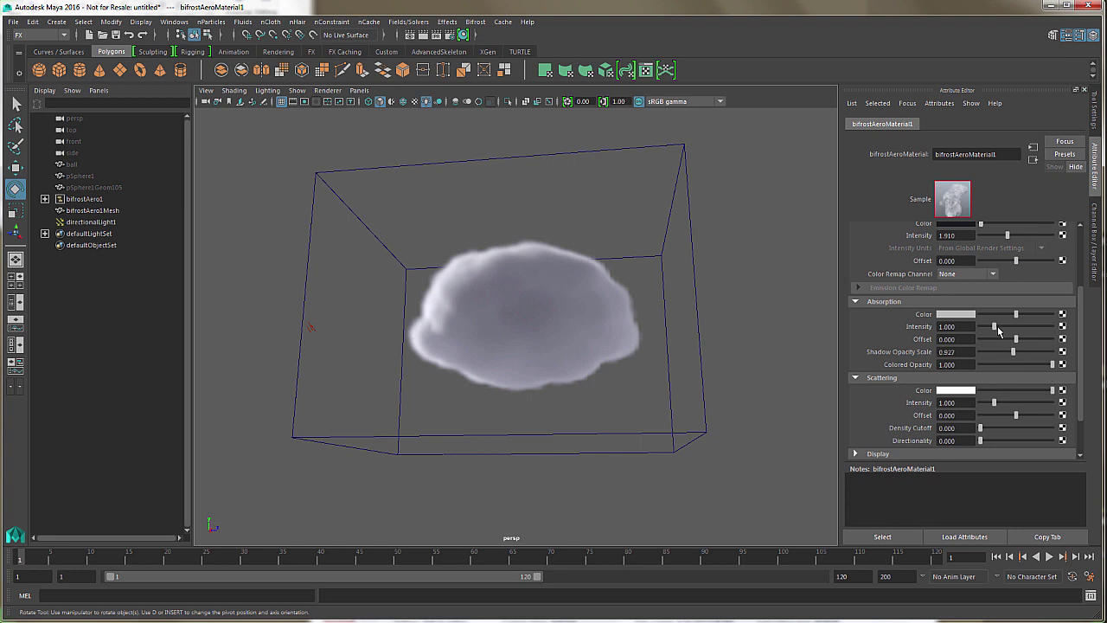
mouse_move(995, 328)
left_mouse_down()
mouse_move(1009, 327)
mouse_move(983, 325)
mouse_move(997, 327)
left_mouse_up()
scroll(1054, 420, "down", 2)
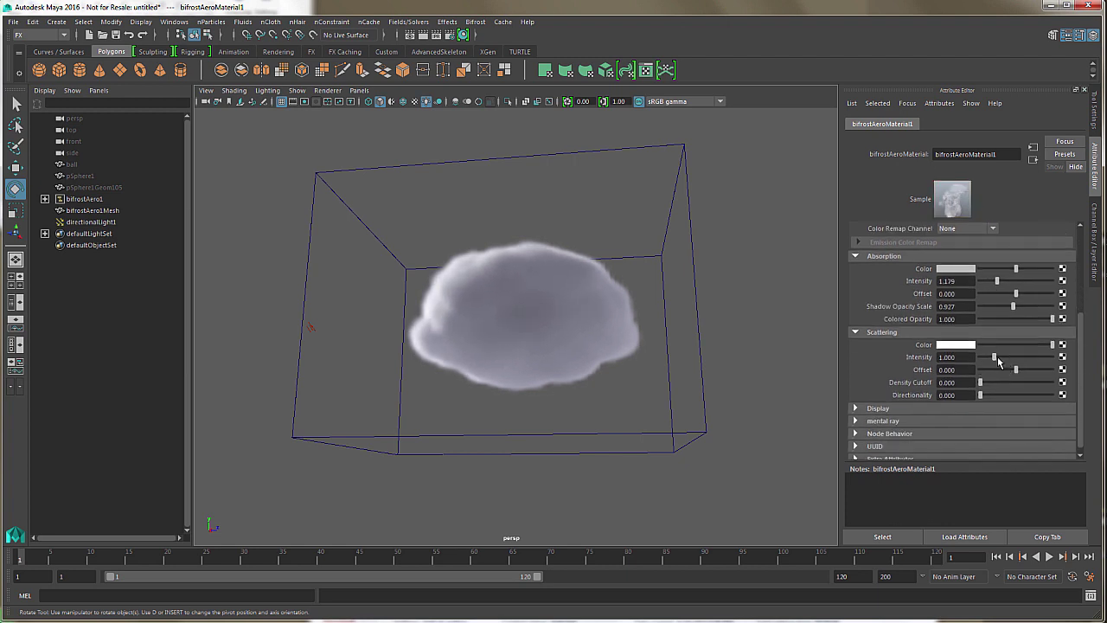
mouse_move(994, 360)
left_mouse_down()
mouse_move(1014, 353)
mouse_move(996, 350)
mouse_move(1004, 354)
left_mouse_up()
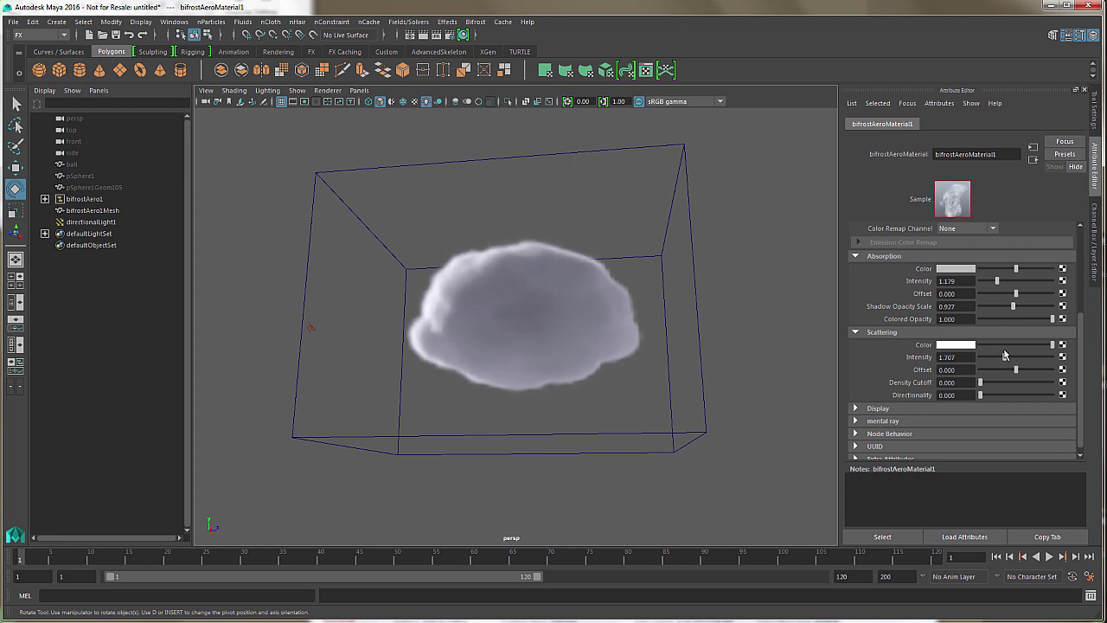
Set the Bifrost Aero container's master voxel size to 0.3 and deselect everything
left_click(311, 325)
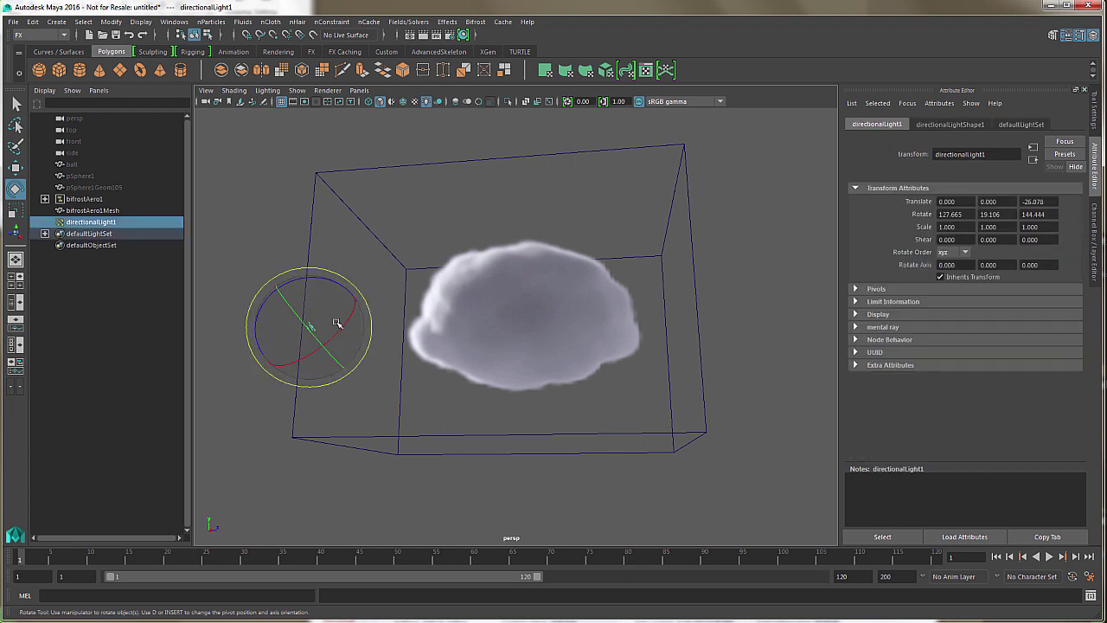
left_click(696, 300)
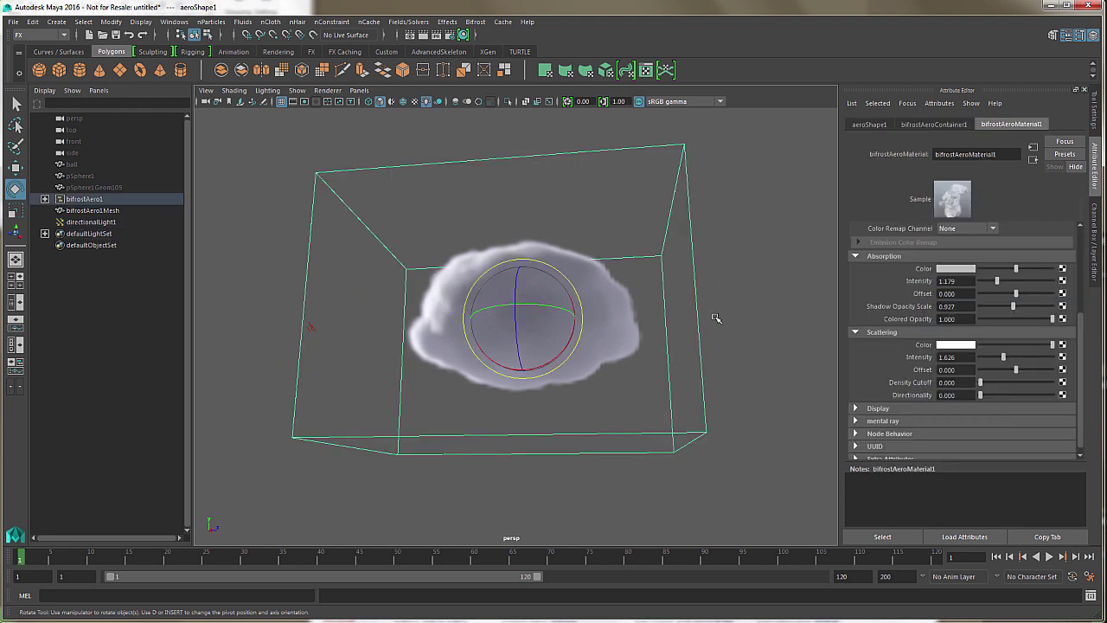
left_click(943, 125)
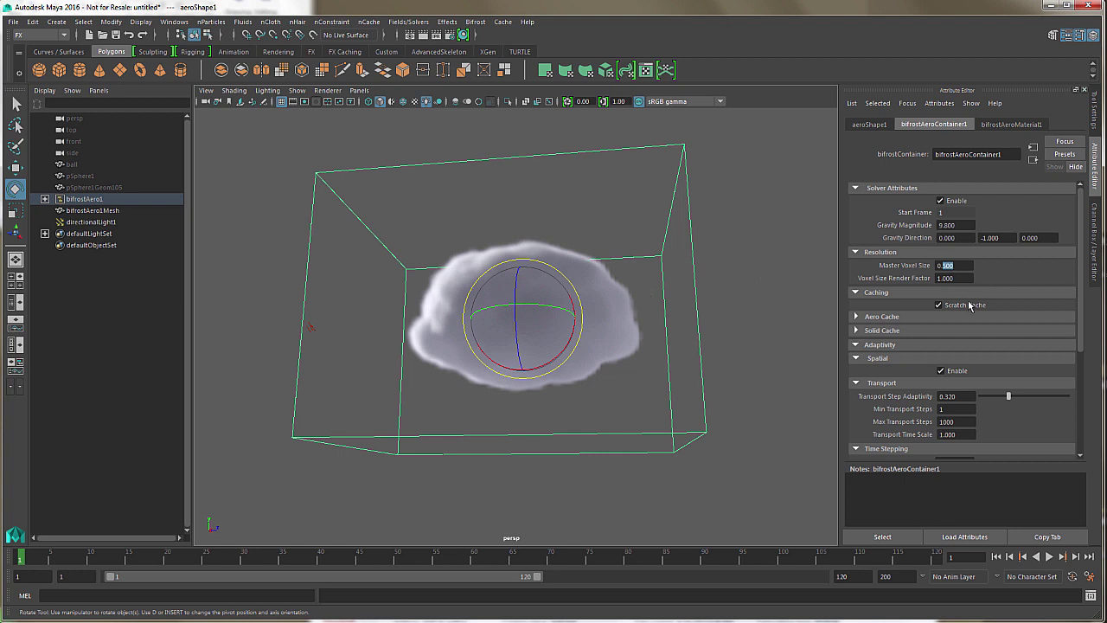
type("0.3")
key("Tab")
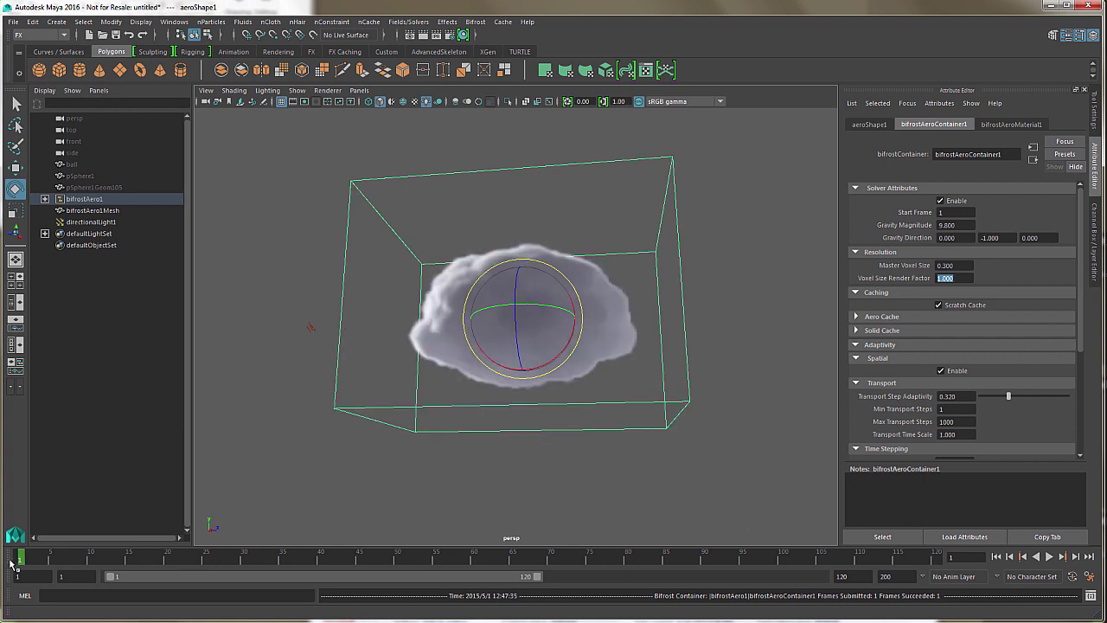
key("alt+d")
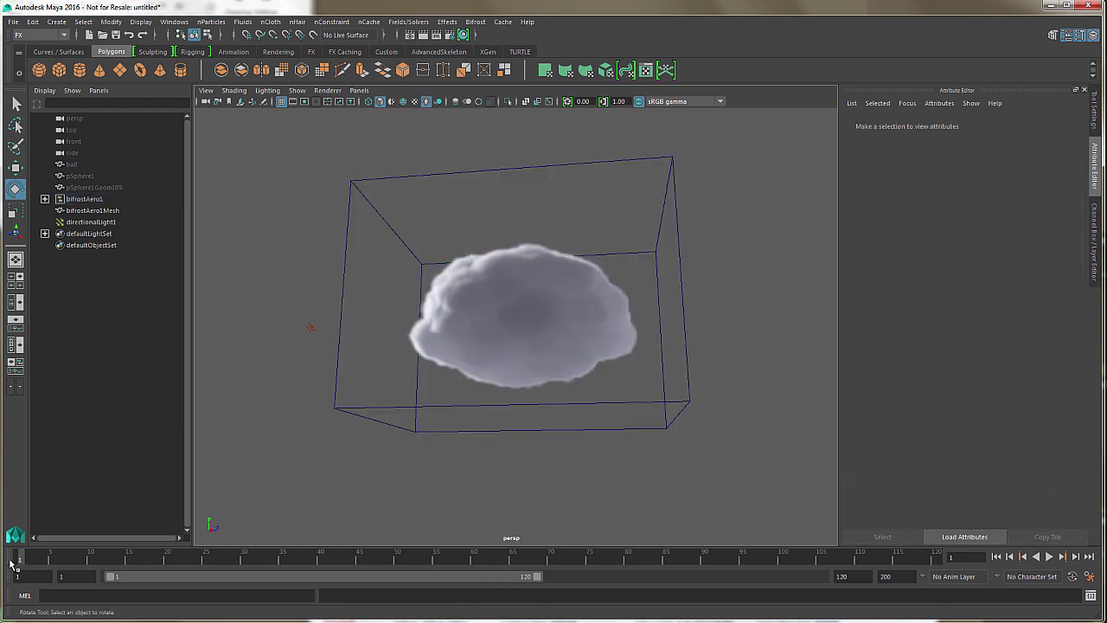